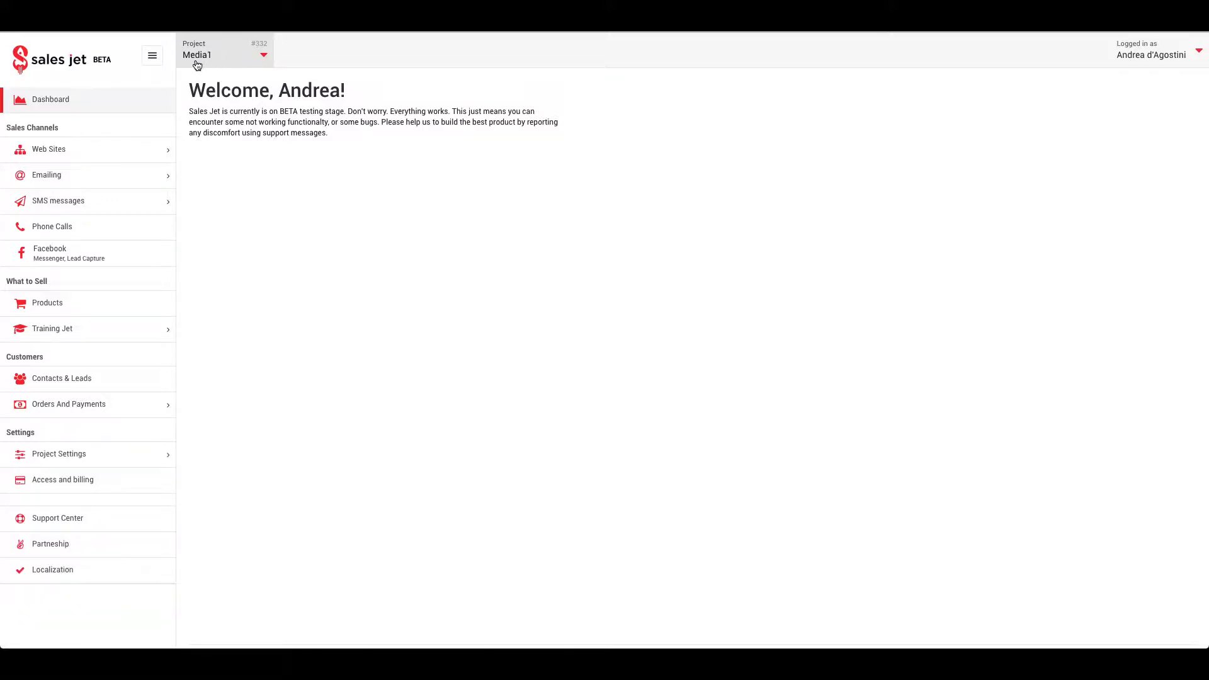
left_click(126, 458)
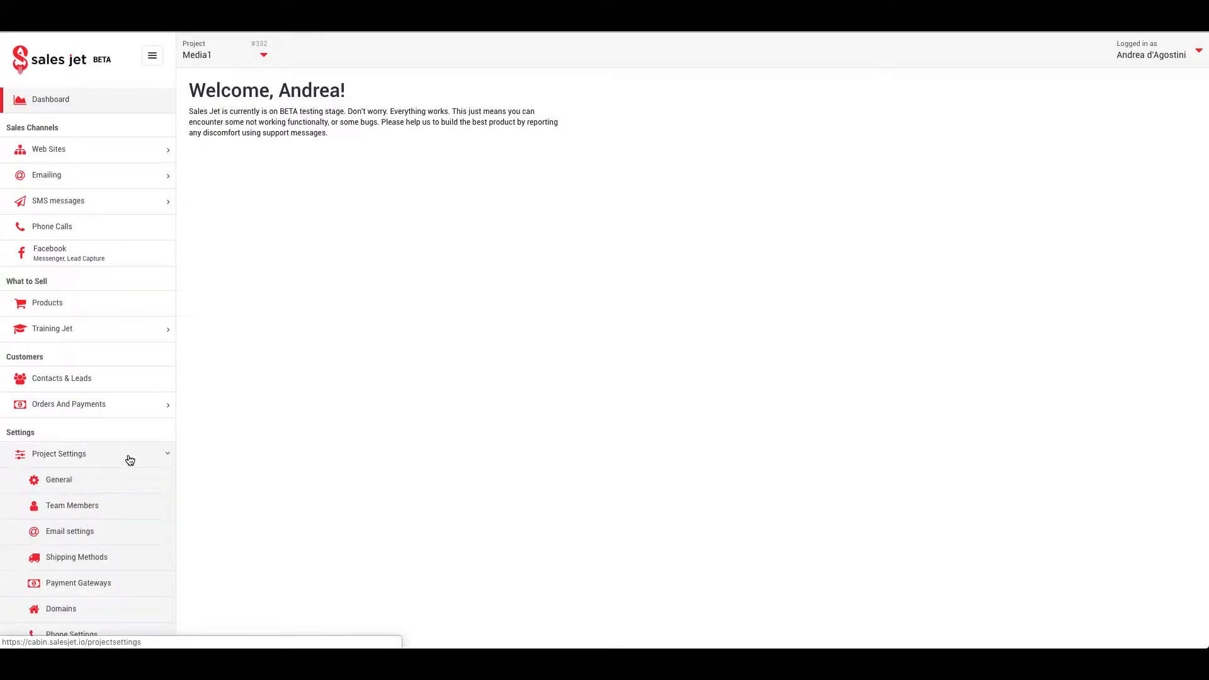
scroll(129, 461, "down", 3)
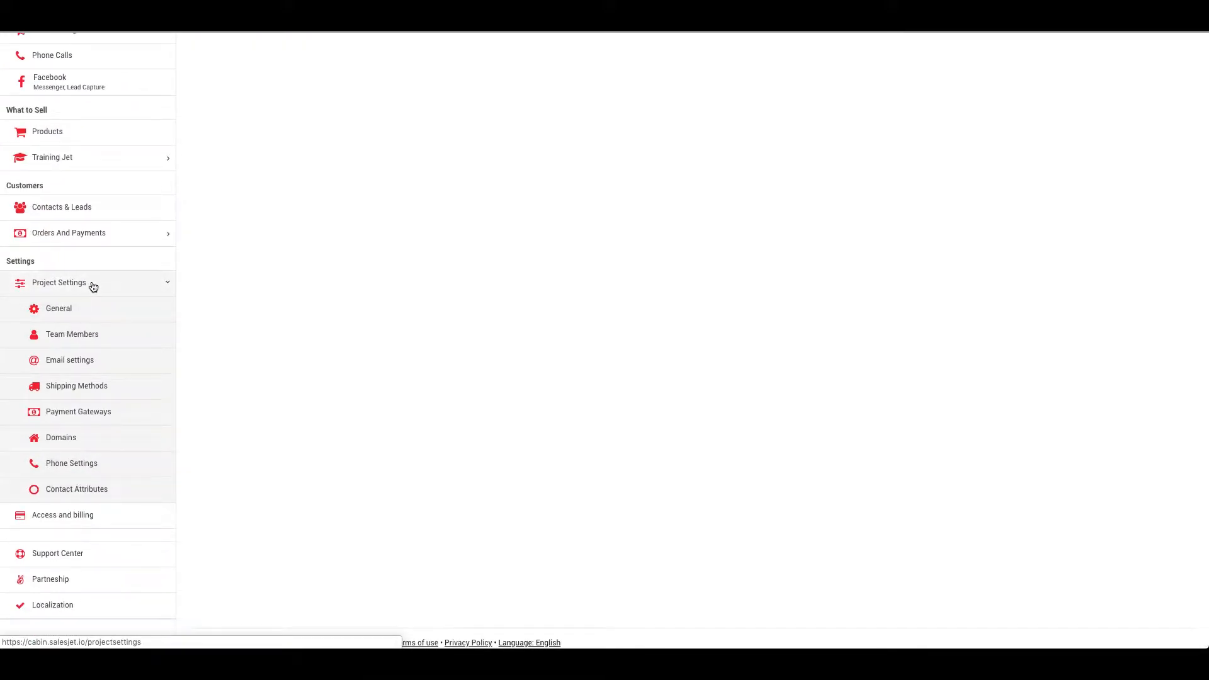
scroll(93, 287, "up", 1)
left_click(173, 330)
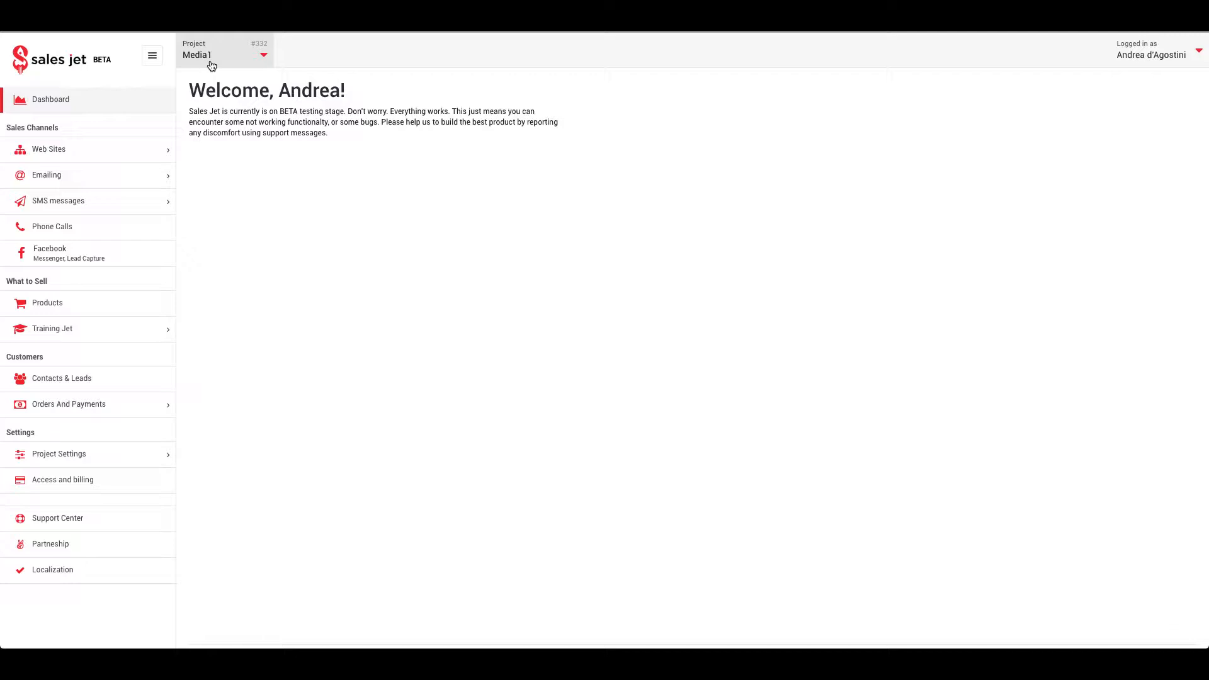
Rename the project as "Tutorials demo" in the general project settings, keep USD as the currency, and save the settings.
left_click(155, 455)
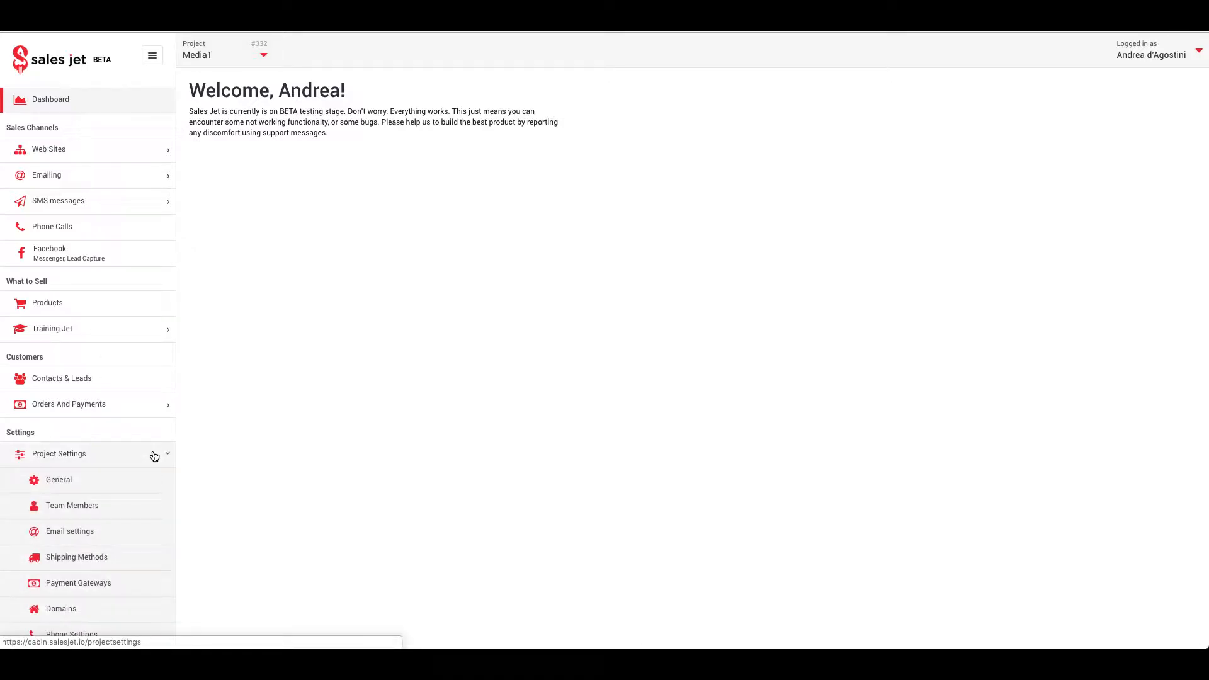
scroll(154, 456, "down", 1)
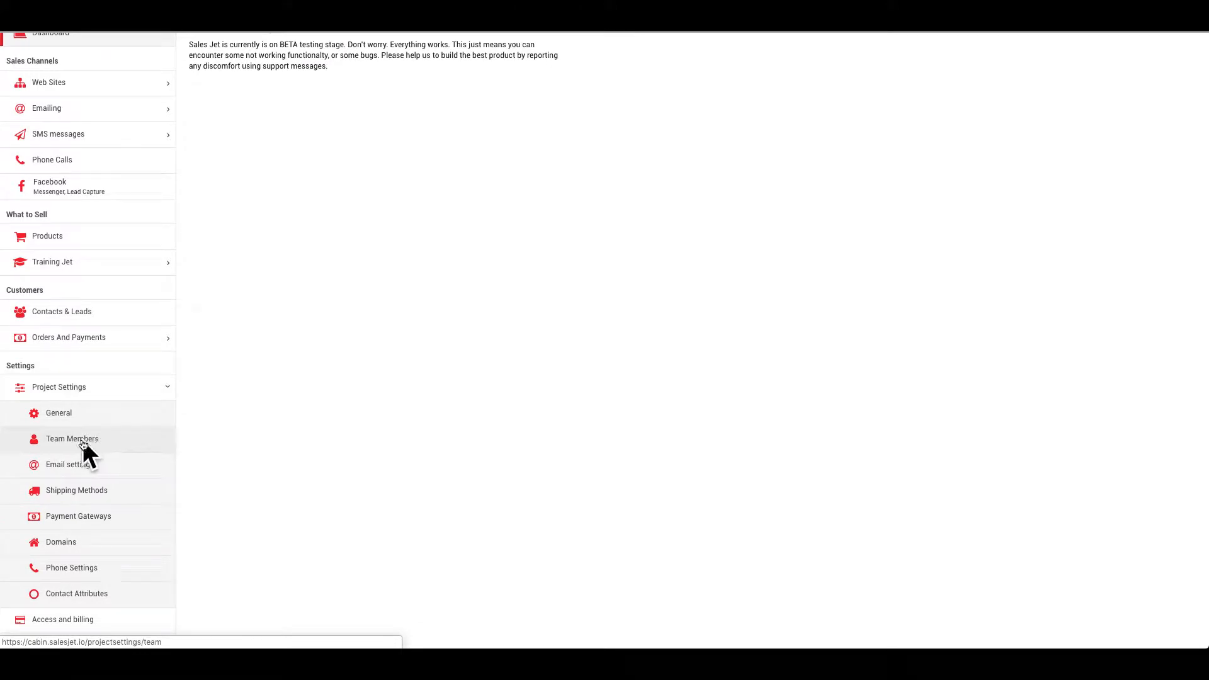
scroll(89, 441, "up", 1)
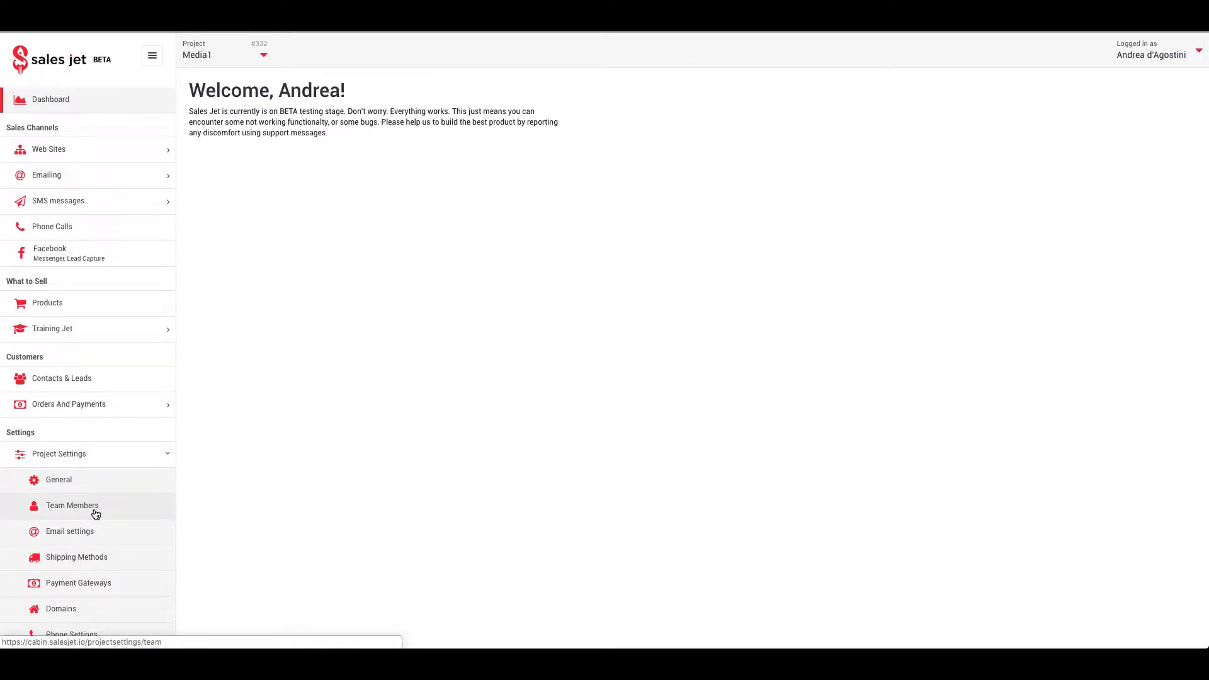
left_click(92, 484)
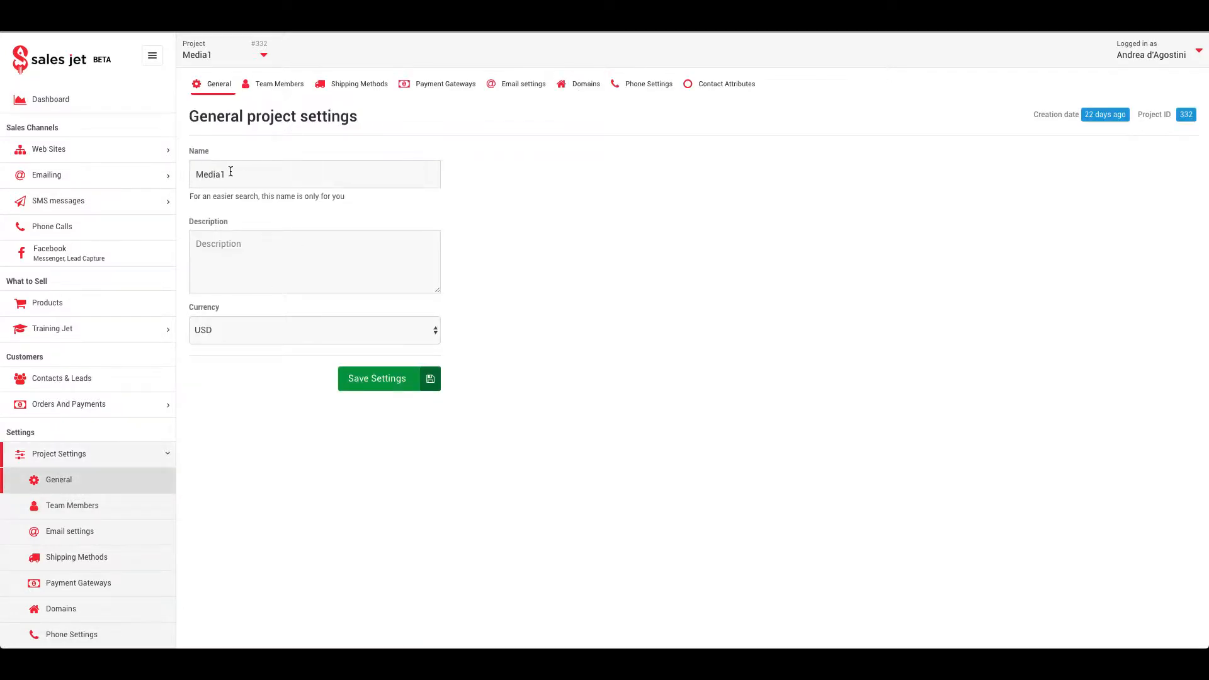
left_click_drag(241, 173, 162, 170)
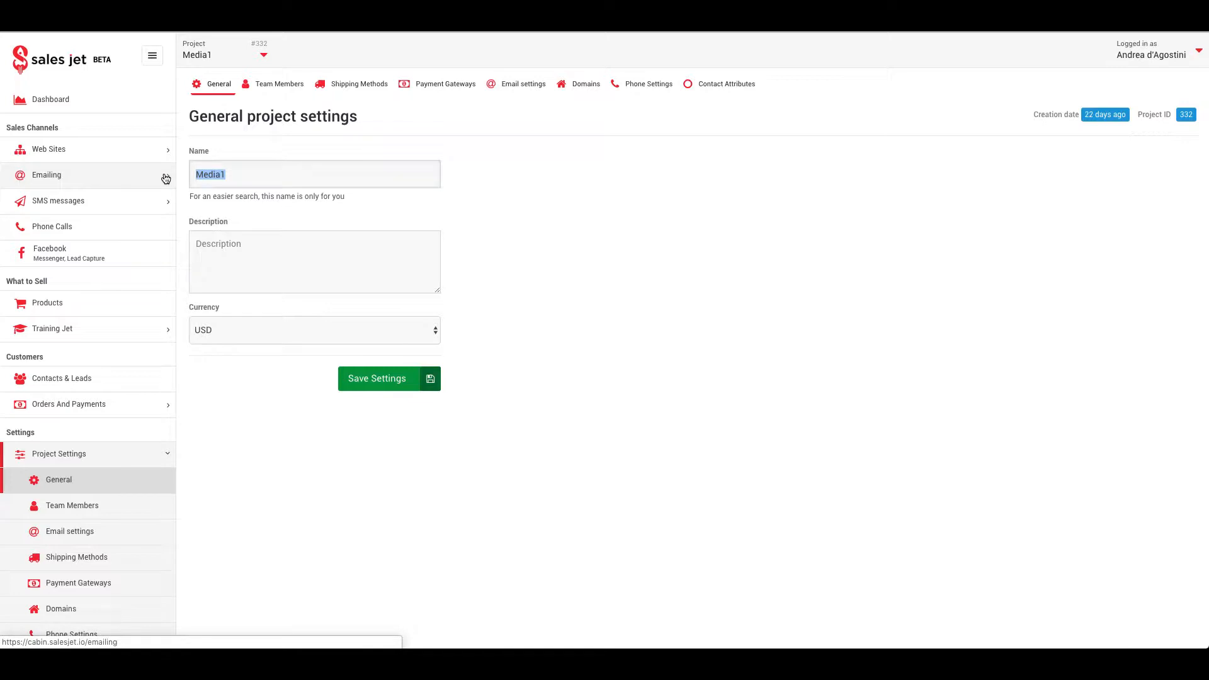
type("Tutorials demo")
left_click(258, 333)
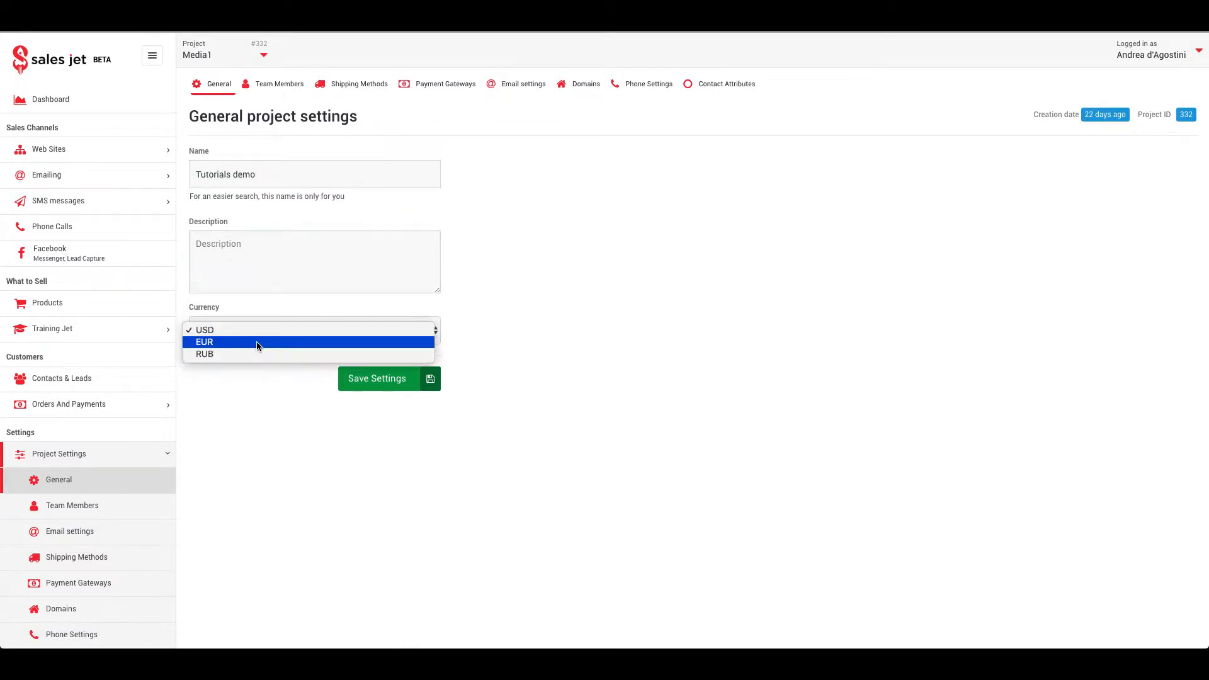
left_click(266, 331)
left_click(357, 382)
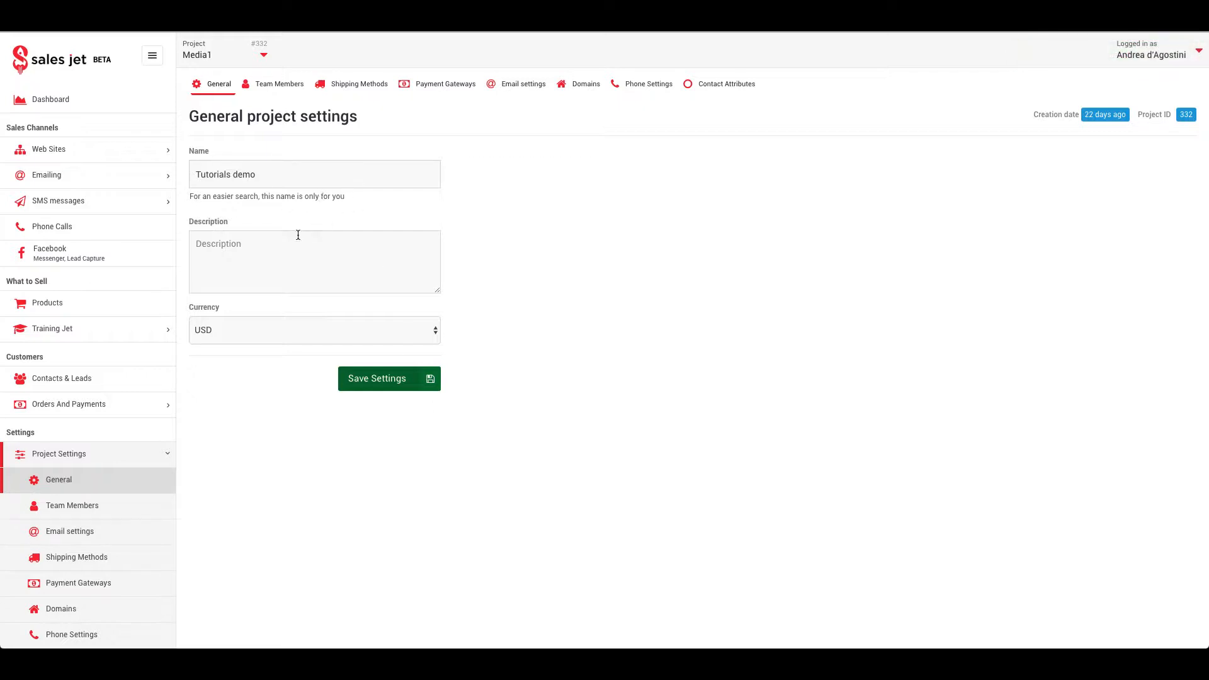
Examine the permissions offered when adding a team member to the project, and close the form without adding anyone.
left_click(93, 507)
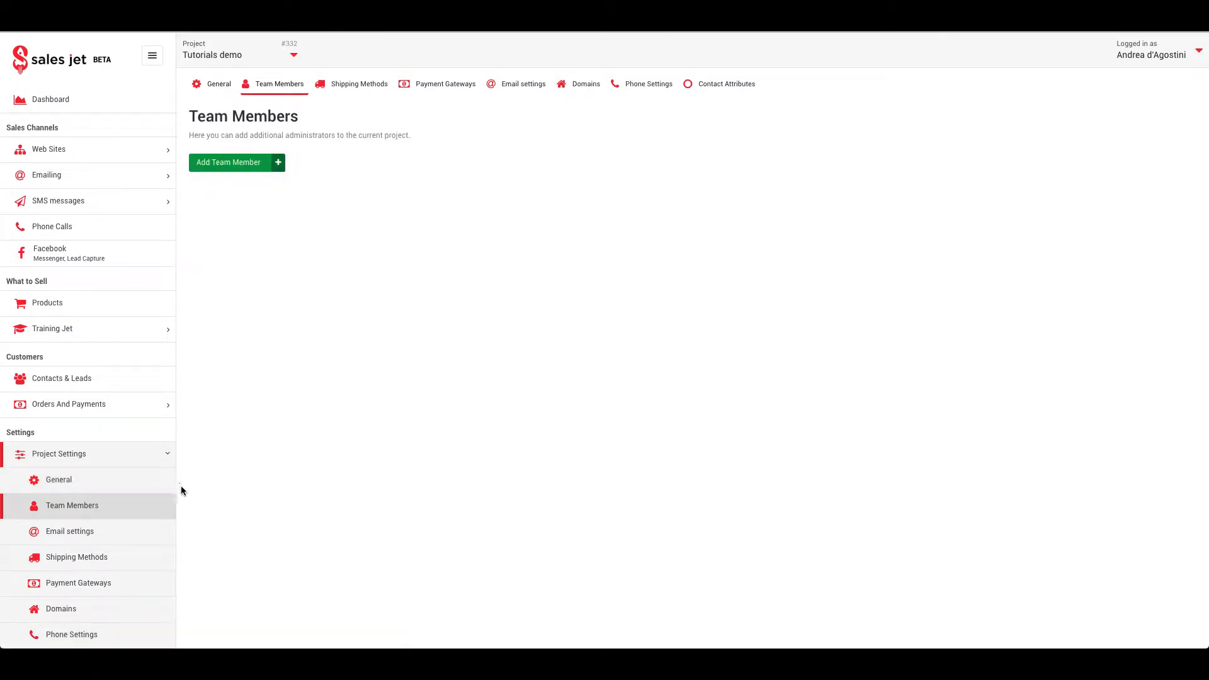
left_click(218, 163)
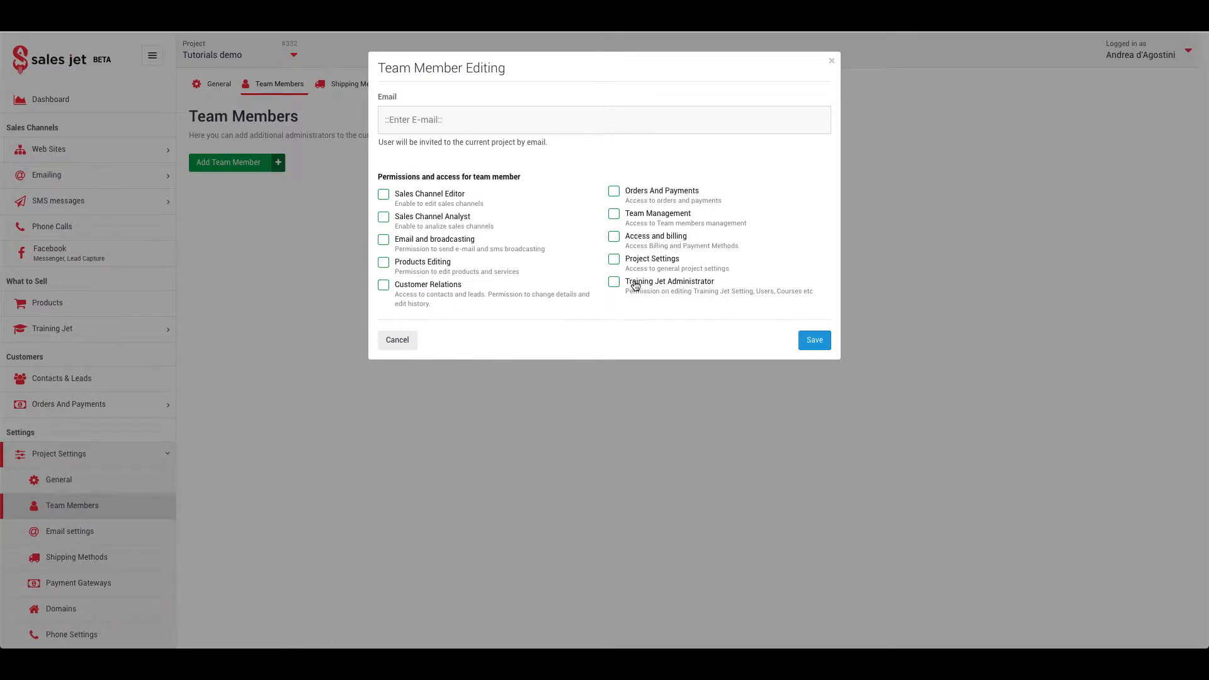
left_click(407, 343)
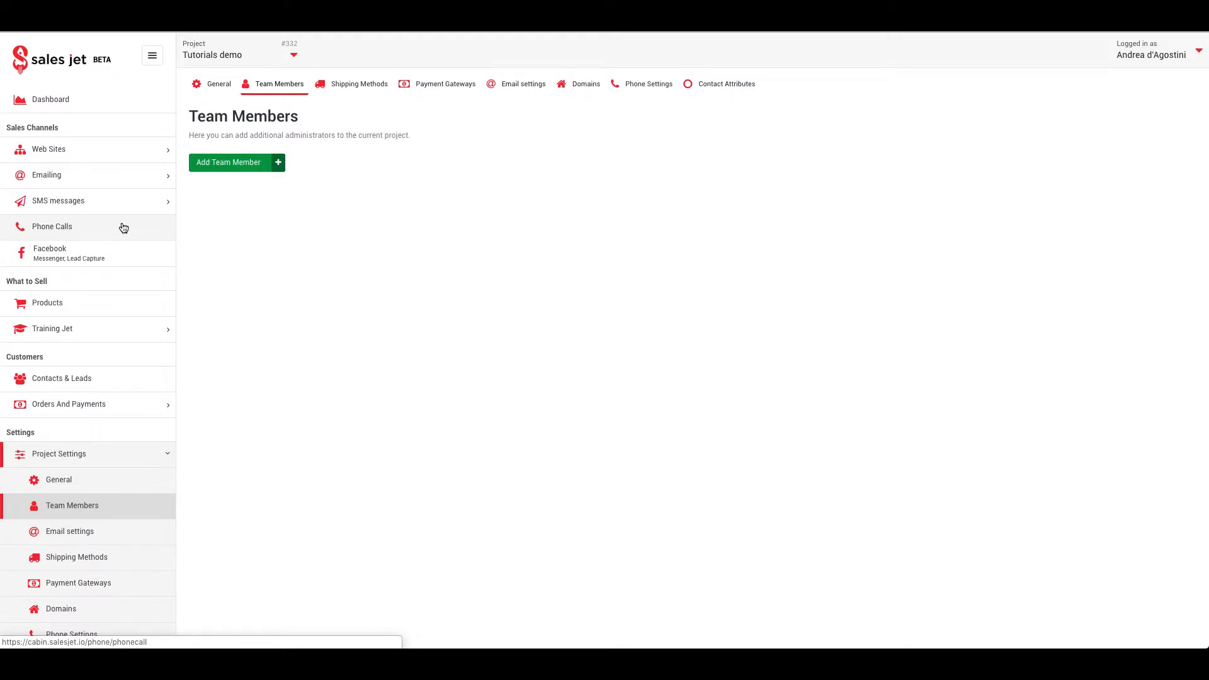
View the project's email settings and its shipping methods.
scroll(70, 507, "down", 1)
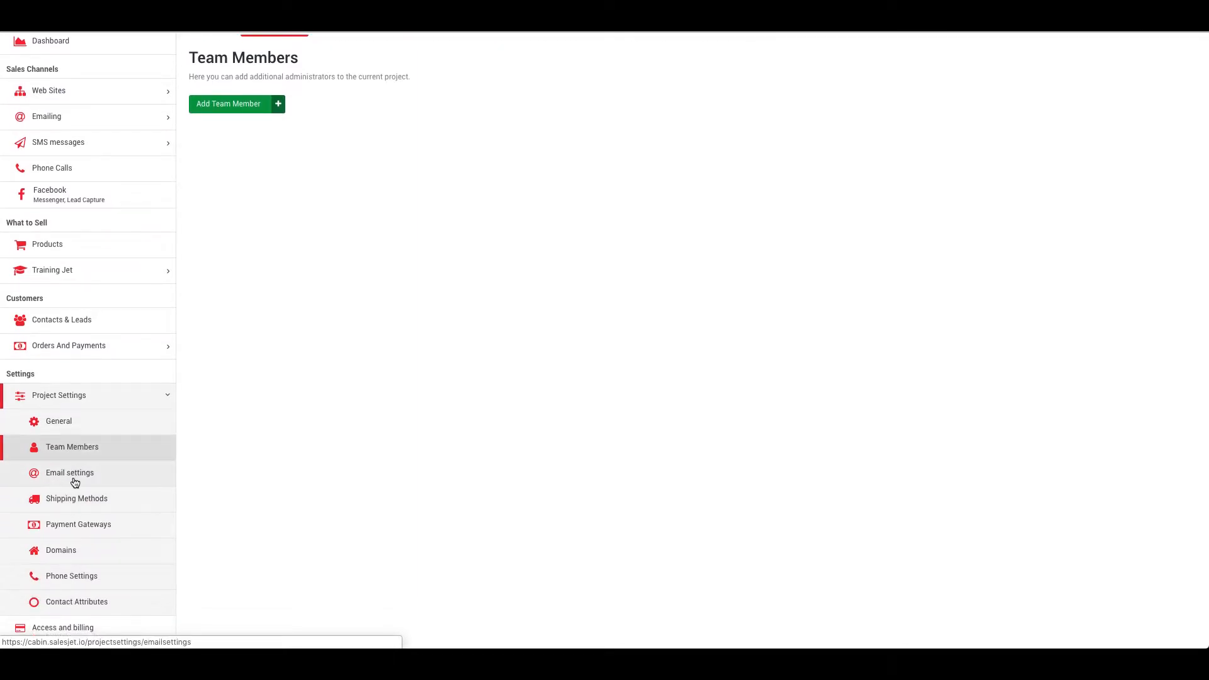
left_click(66, 477)
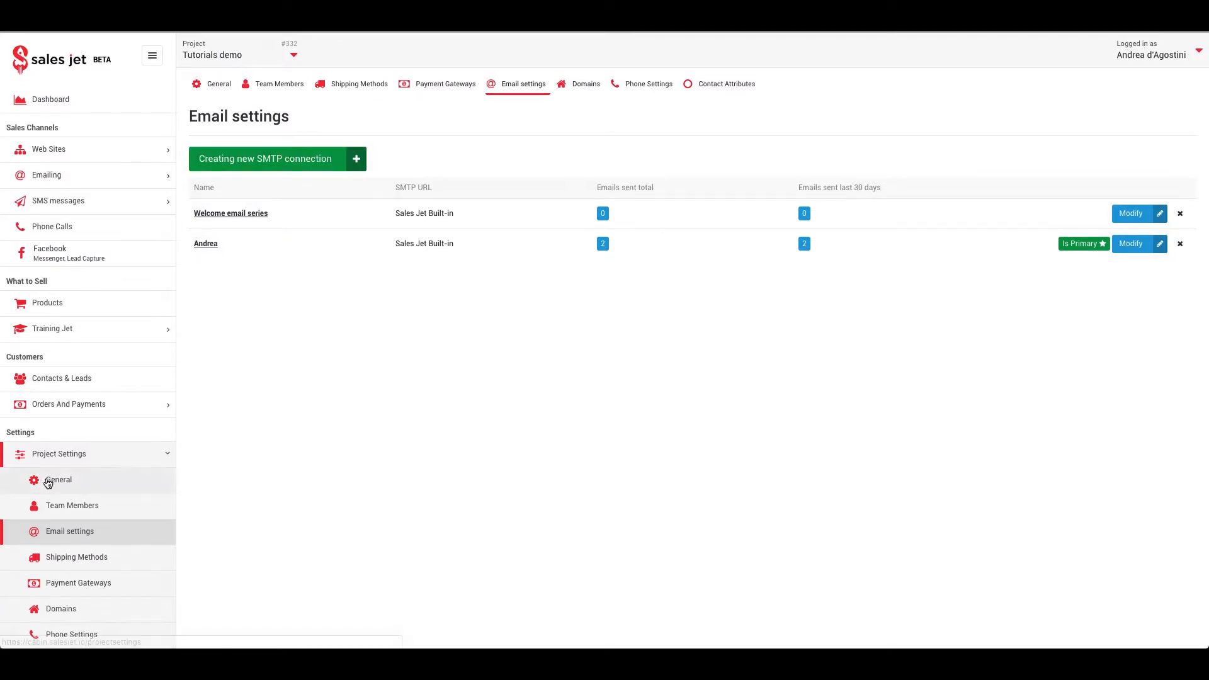
scroll(56, 480, "down", 2)
left_click(80, 452)
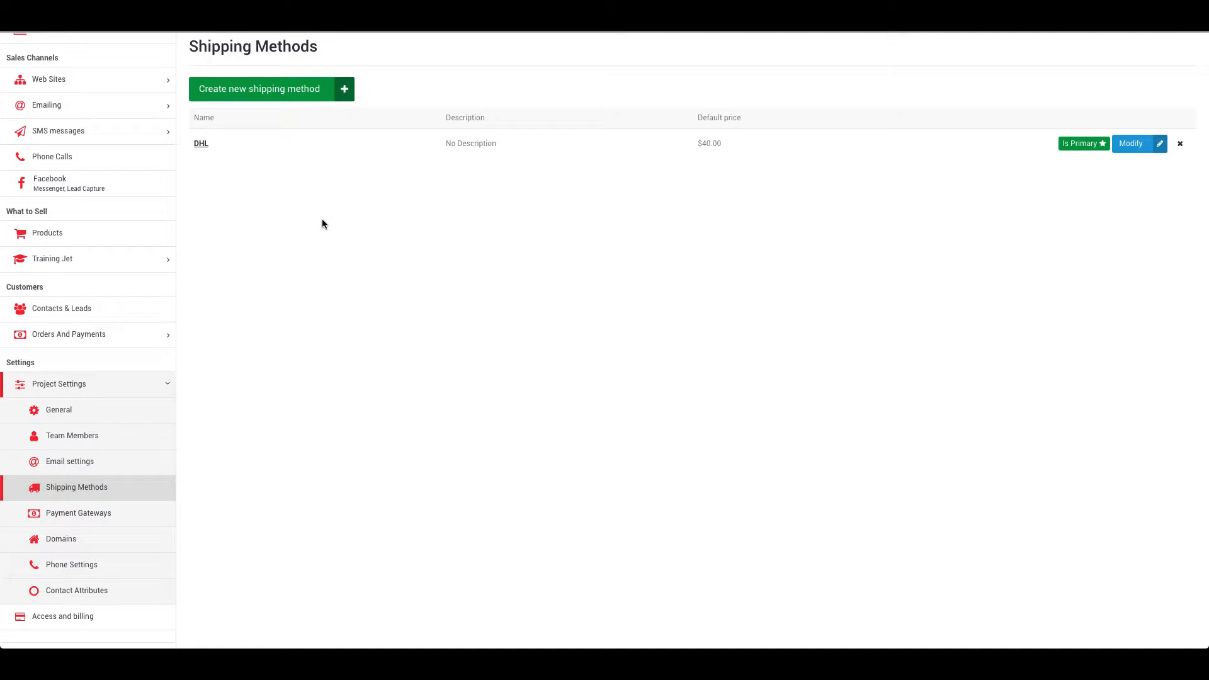
Examine which payment integrations can be created for the project's payment gateways, without creating one.
scroll(189, 397, "up", 1)
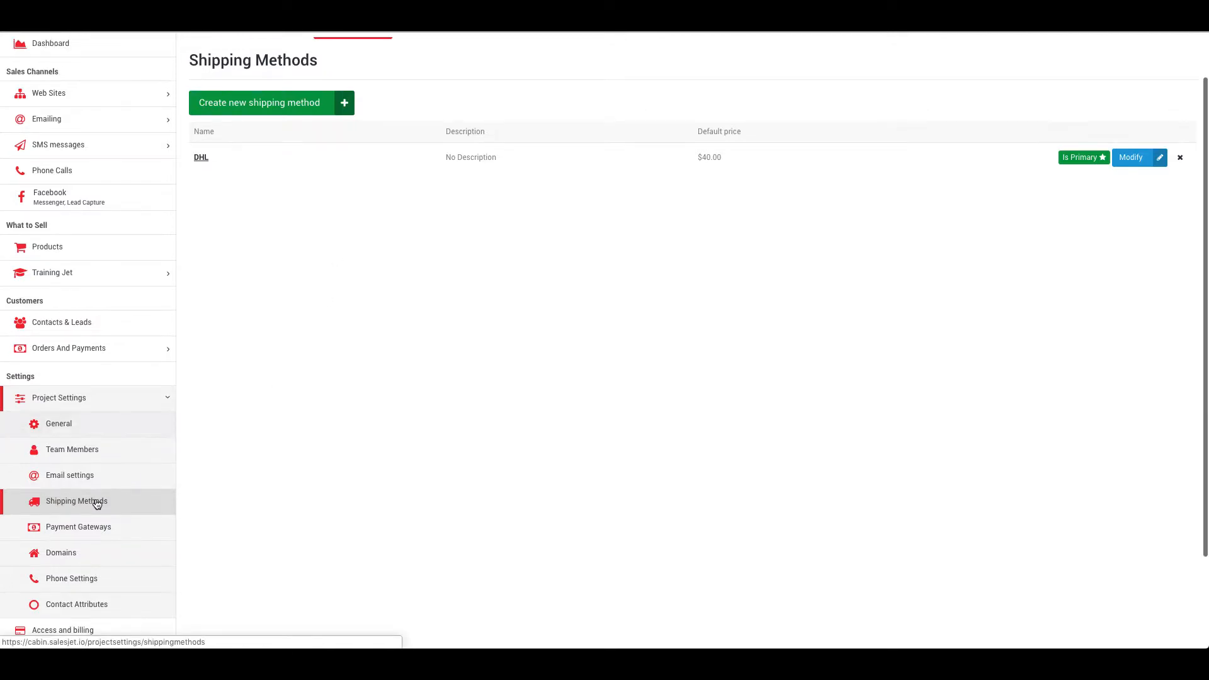
left_click(90, 536)
scroll(89, 537, "down", 1)
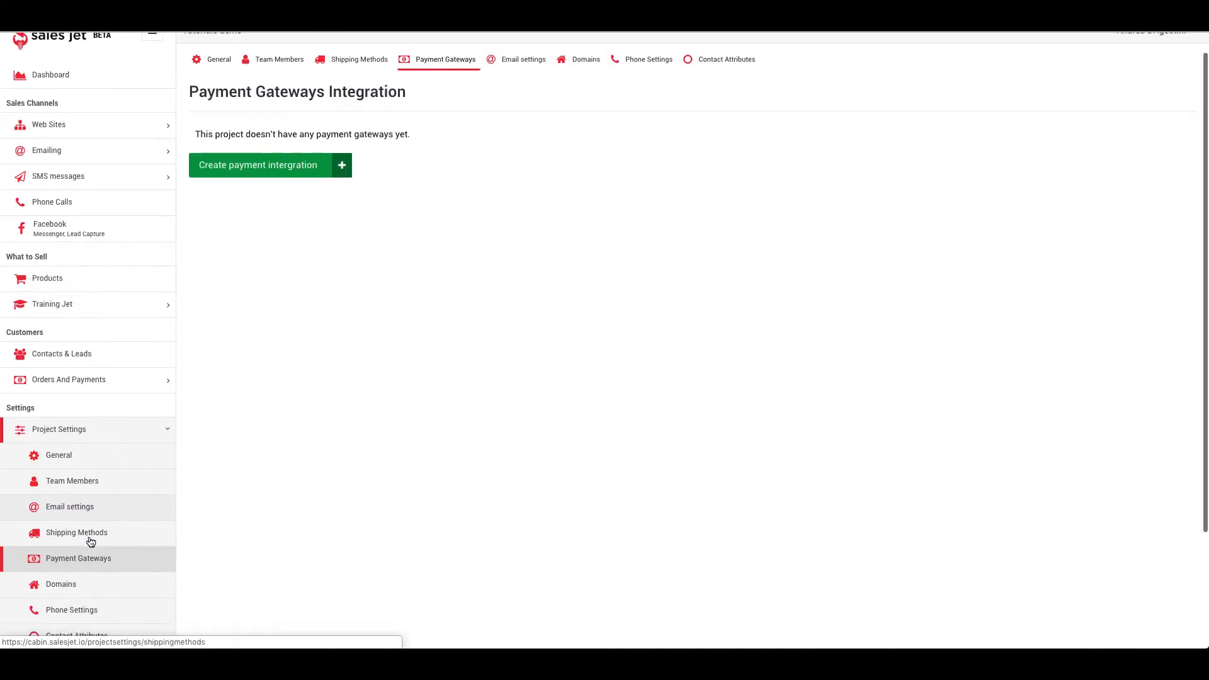
left_click(291, 169)
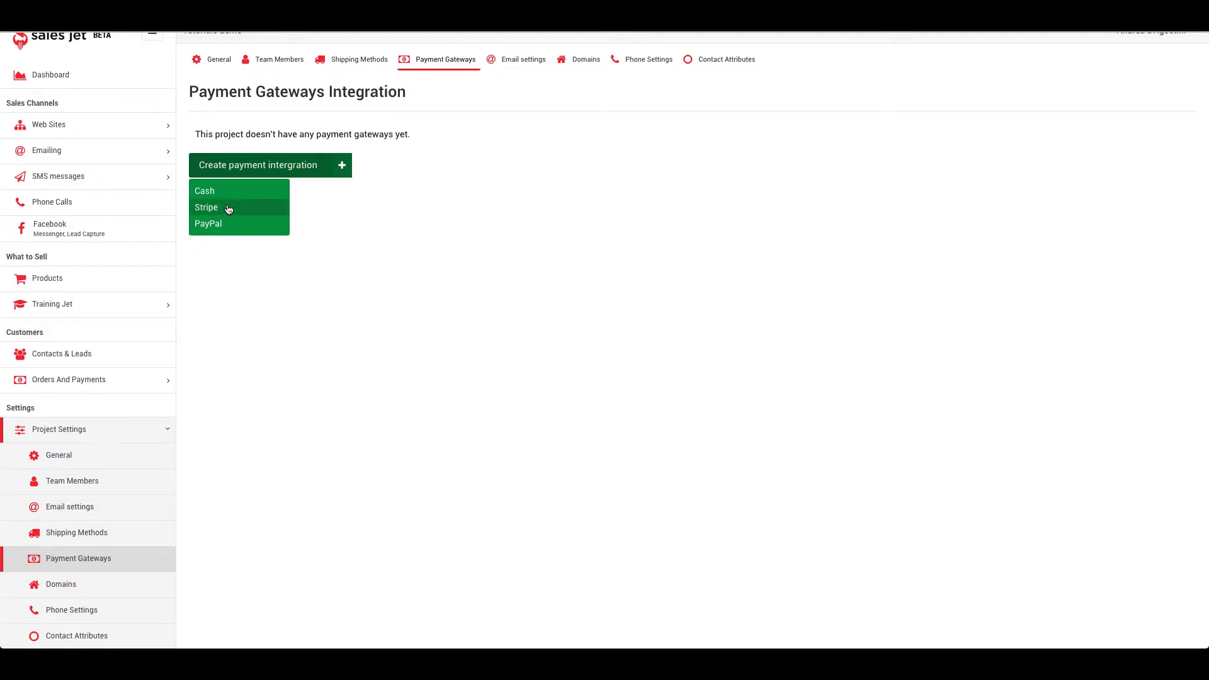
left_click(240, 304)
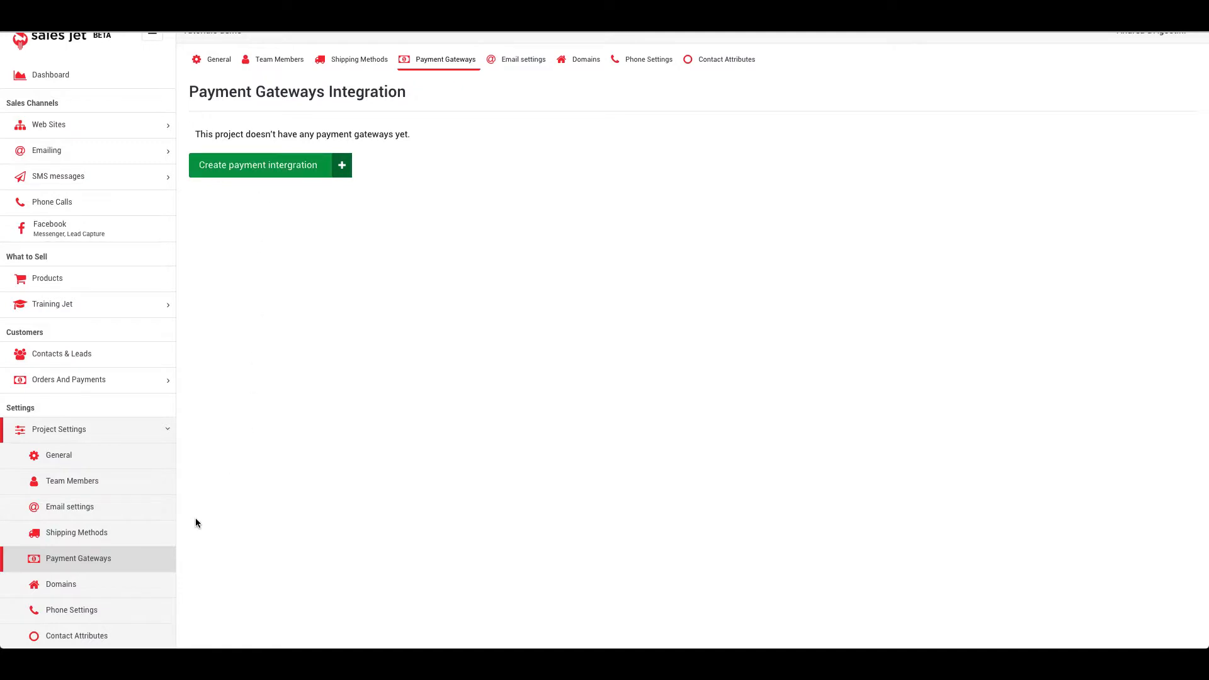
Examine the type options and DNS instructions for attaching a new domain to the project, and cancel the attachment.
scroll(135, 541, "down", 1)
left_click(61, 547)
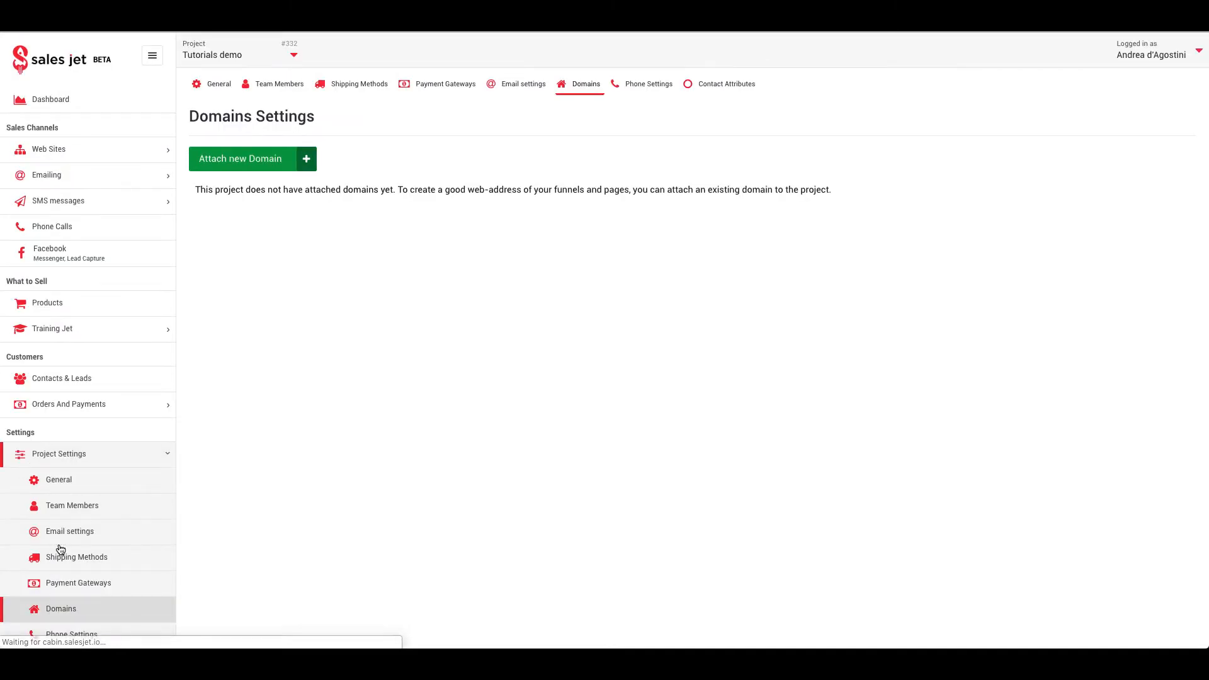
left_click(243, 161)
left_click(624, 121)
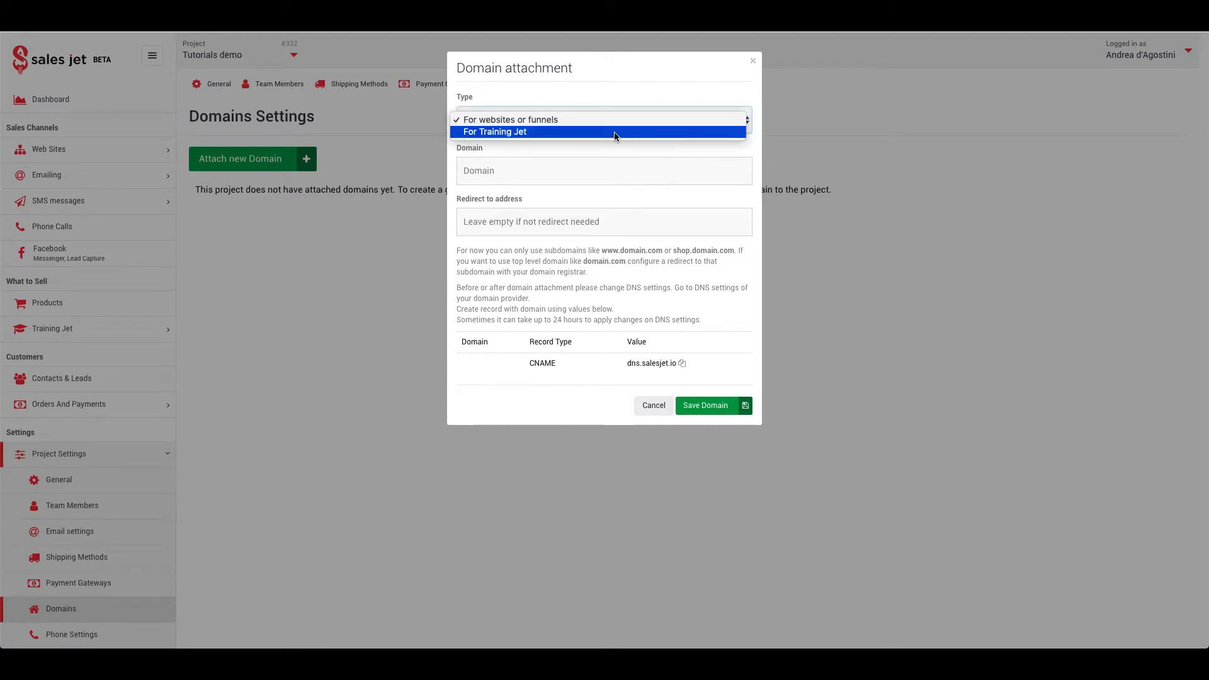
left_click(614, 131)
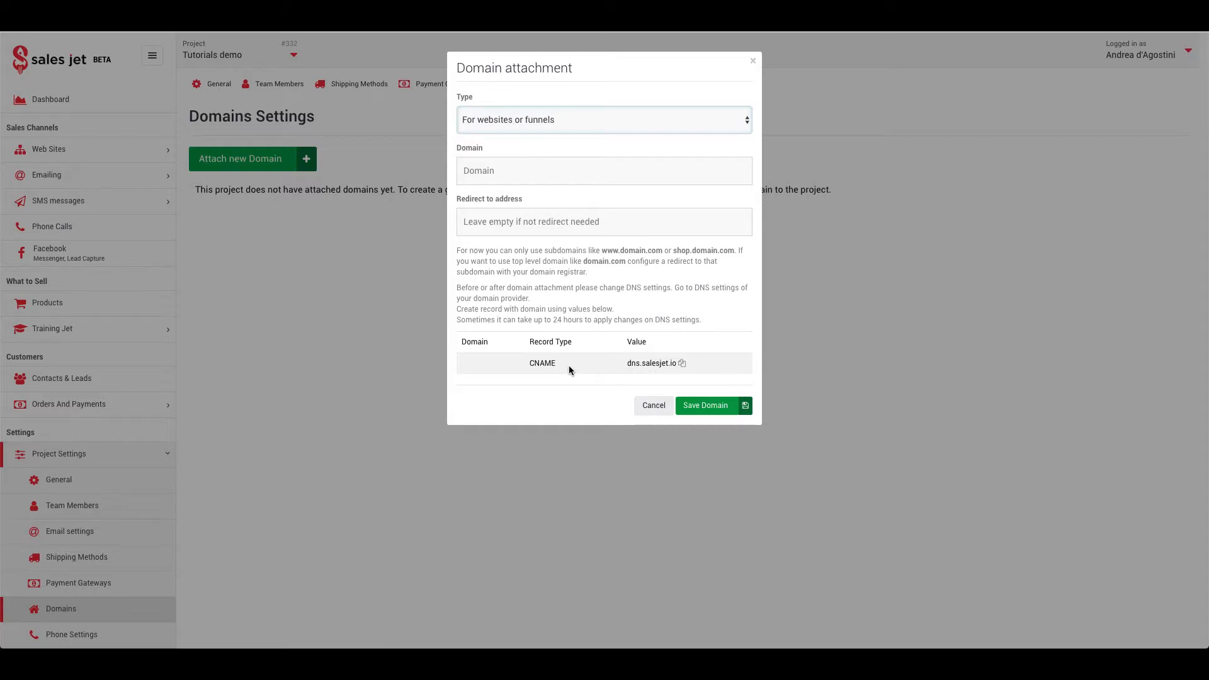
left_click(654, 405)
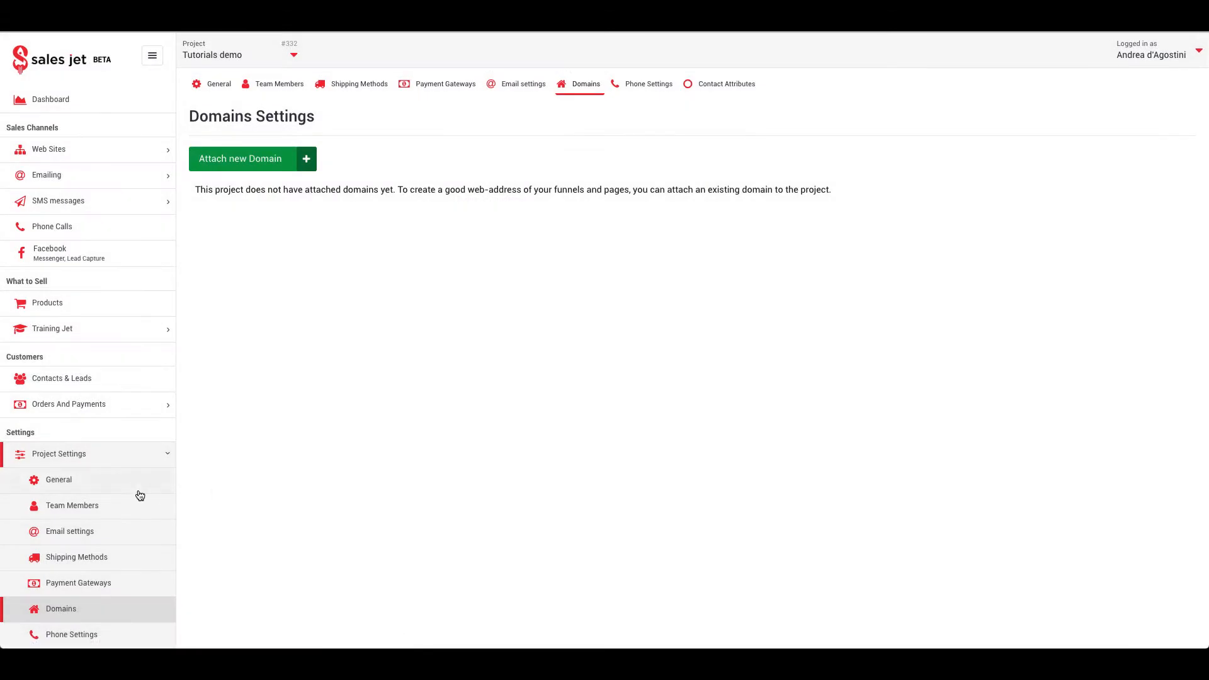
View the flow editor of the existing phone number in the project's phone settings, and close it unchanged.
scroll(92, 504, "down", 2)
left_click(61, 517)
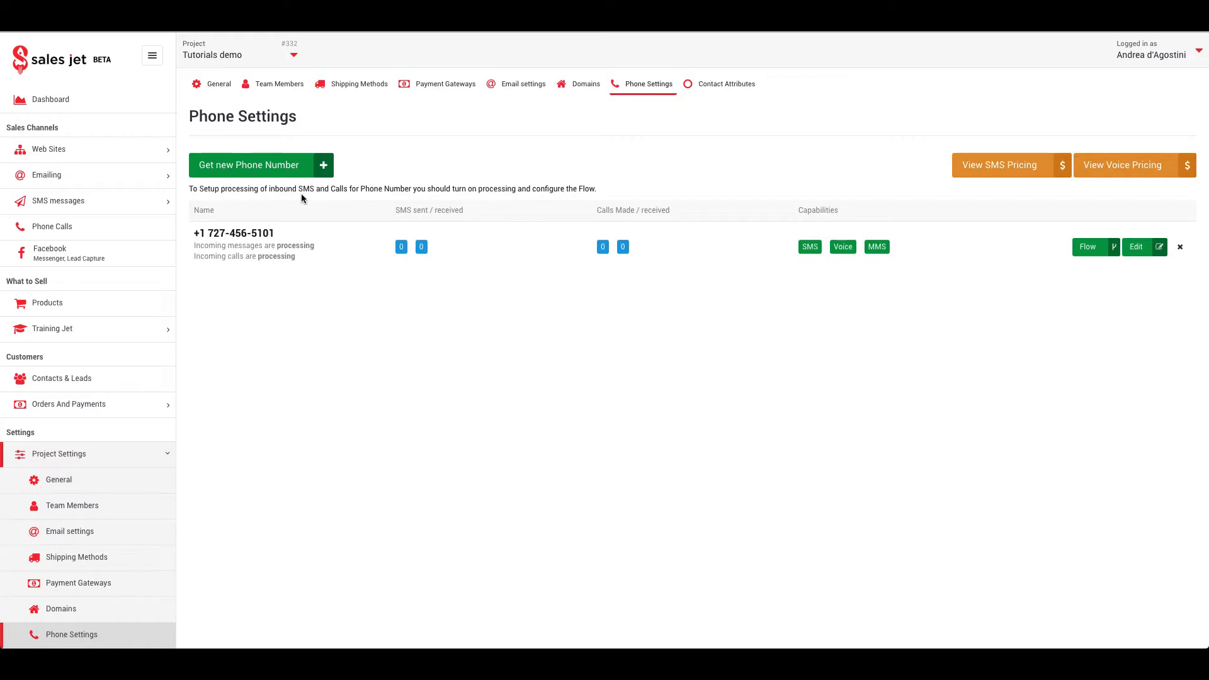
left_click(1101, 252)
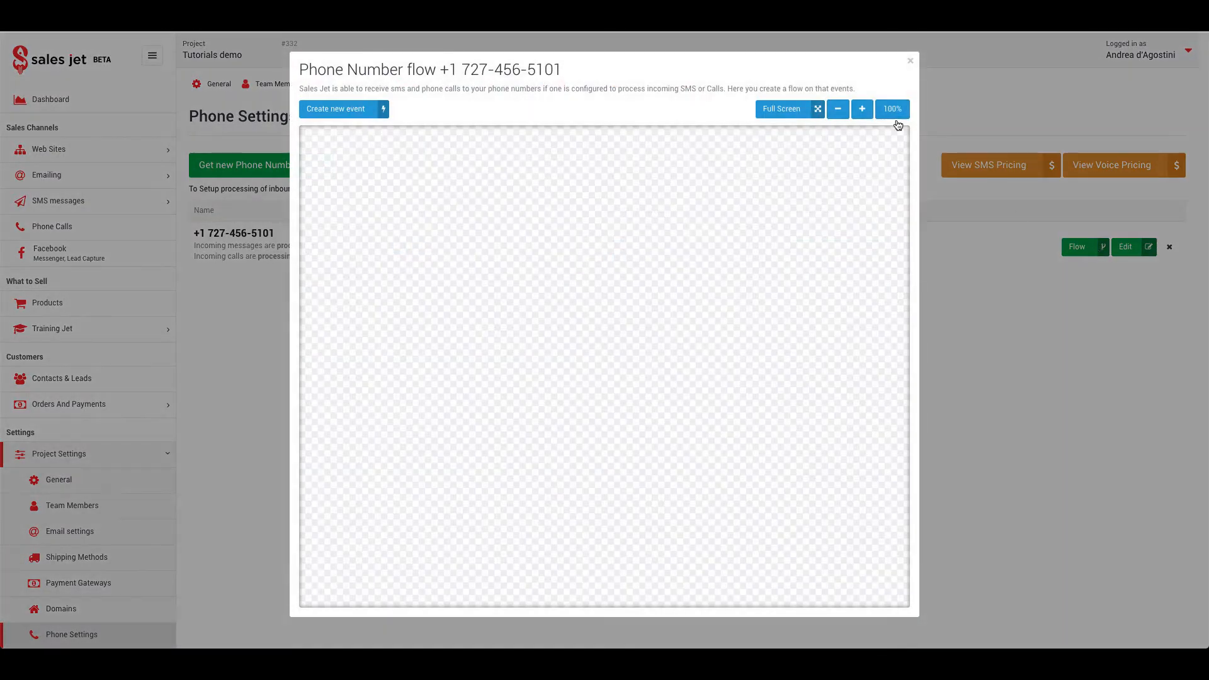
left_click(910, 61)
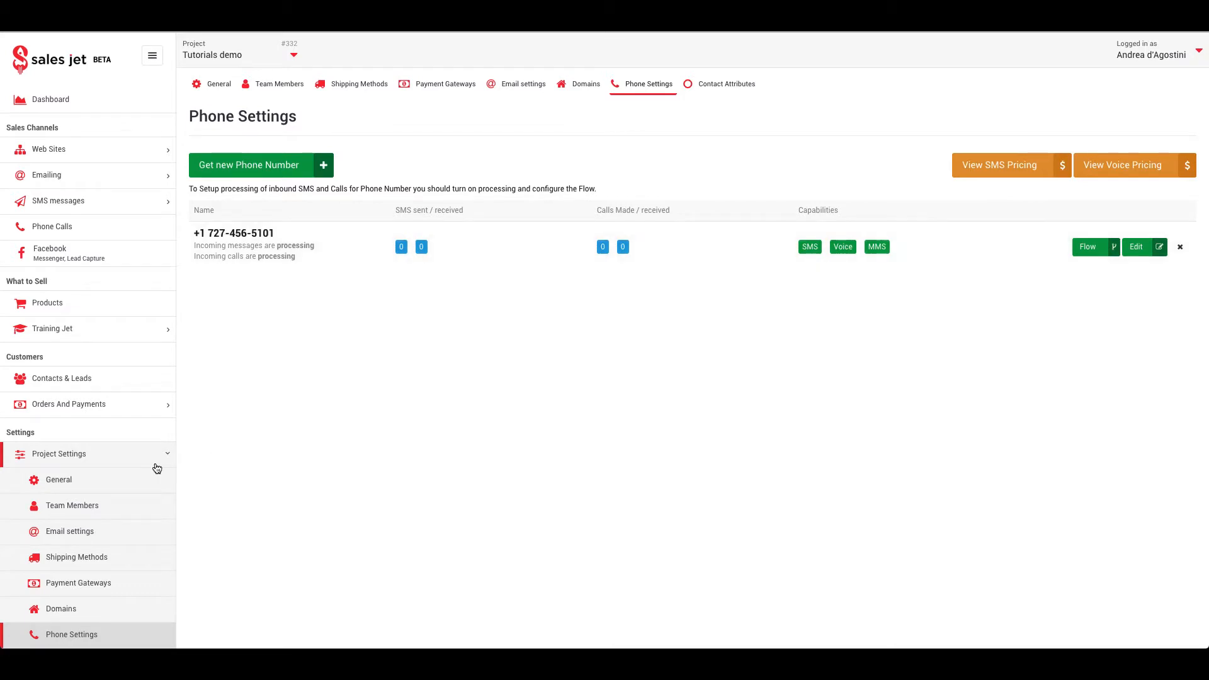
Add a custom contact attribute named "height" with the type Number to the project and save it.
scroll(151, 469, "down", 1)
scroll(83, 440, "down", 1)
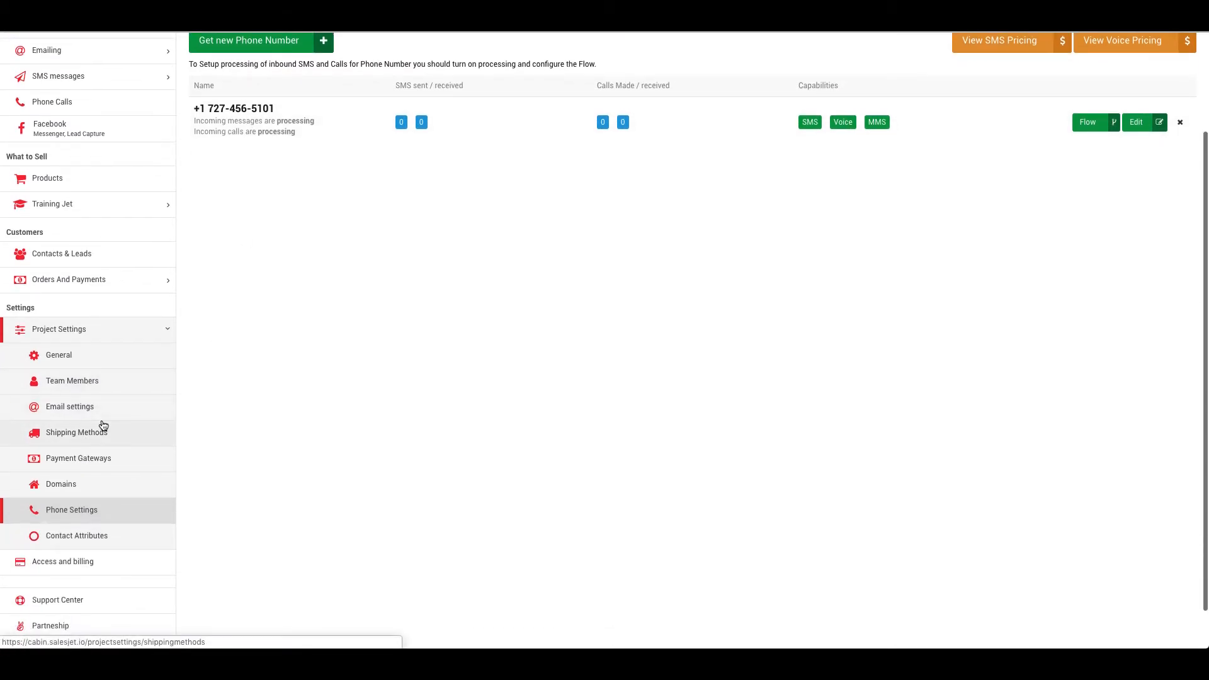
left_click(89, 542)
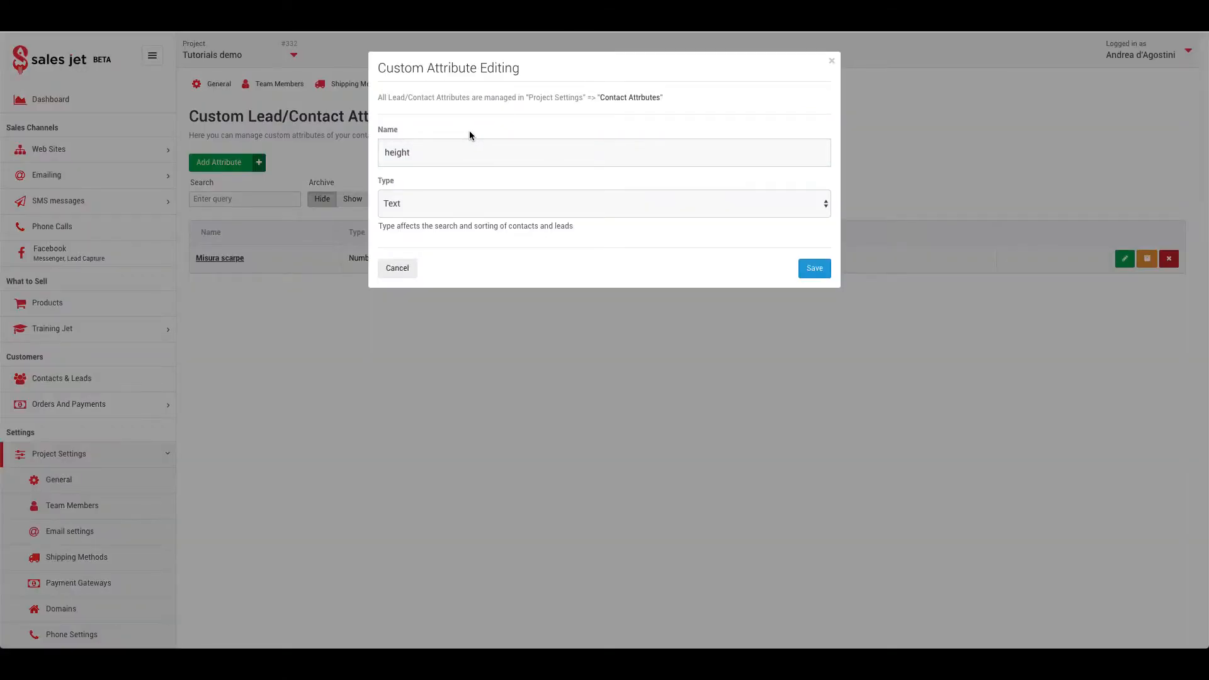
left_click(456, 199)
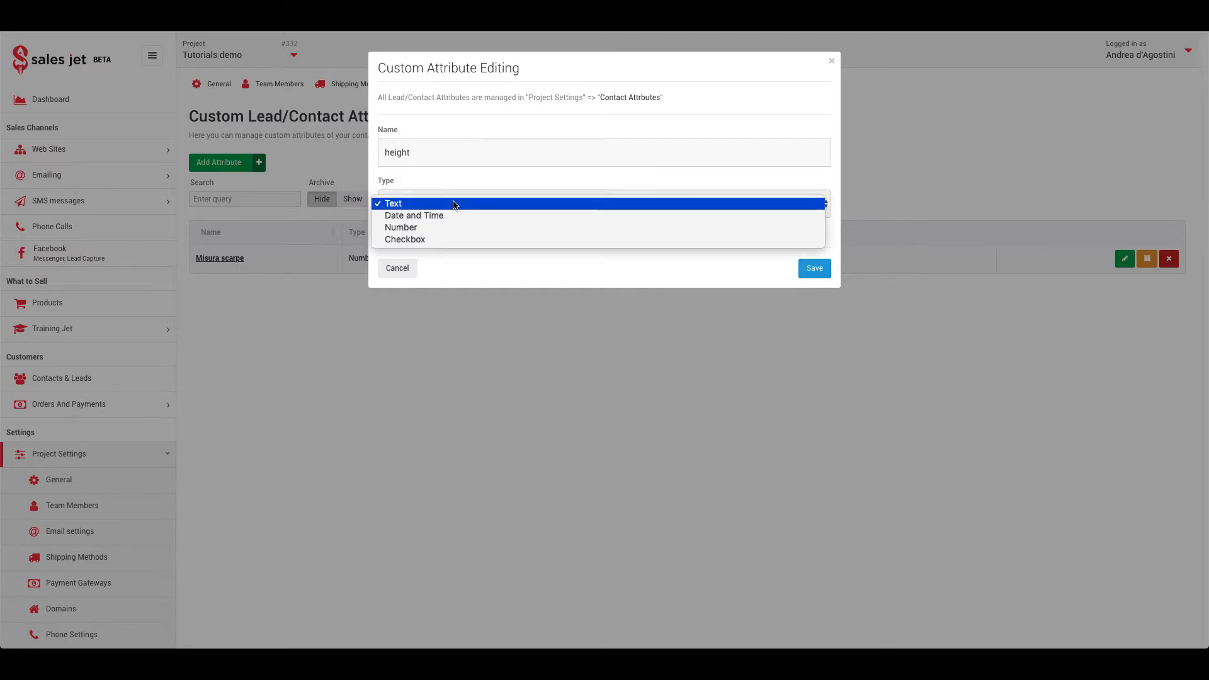
left_click(452, 228)
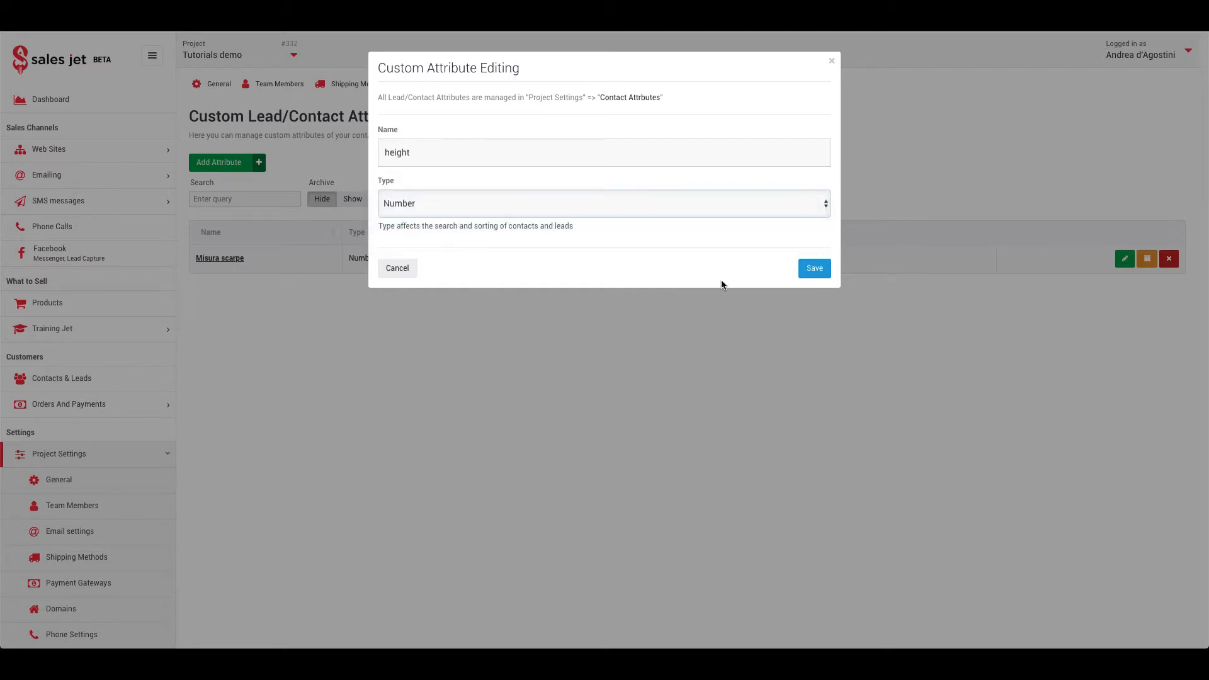
left_click(812, 268)
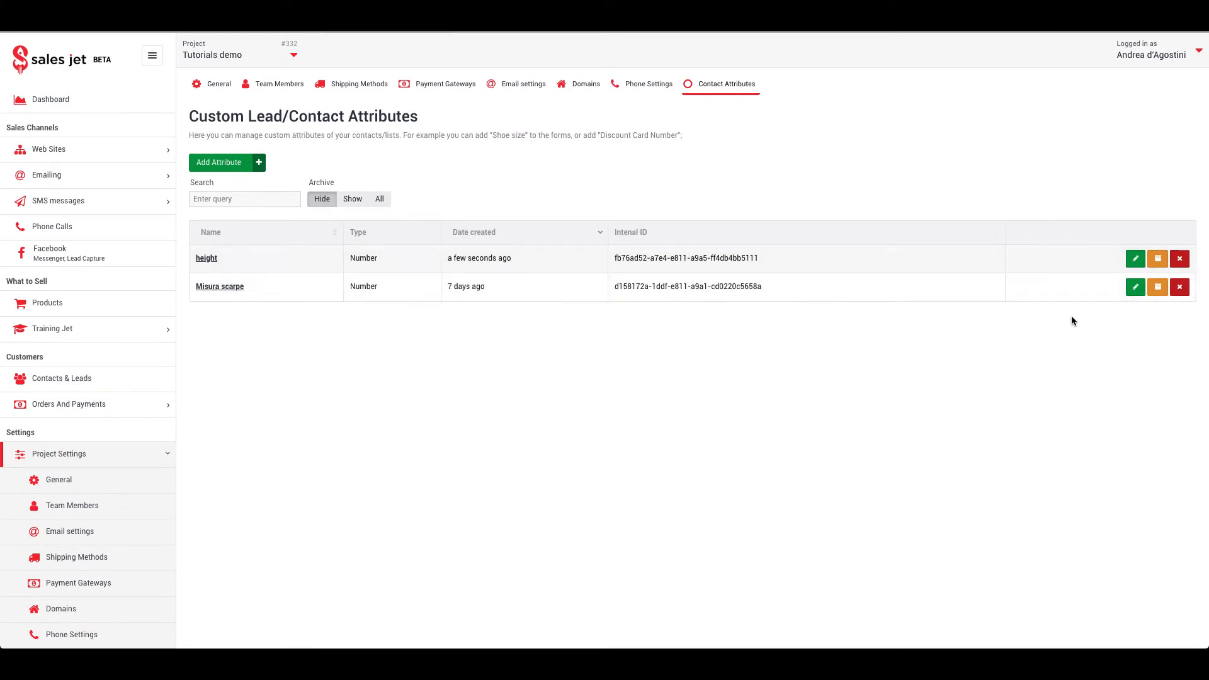
Rename the "Misura scarpe" contact attribute as "shoe size" and save it.
left_click(1136, 288)
triple_click(434, 153)
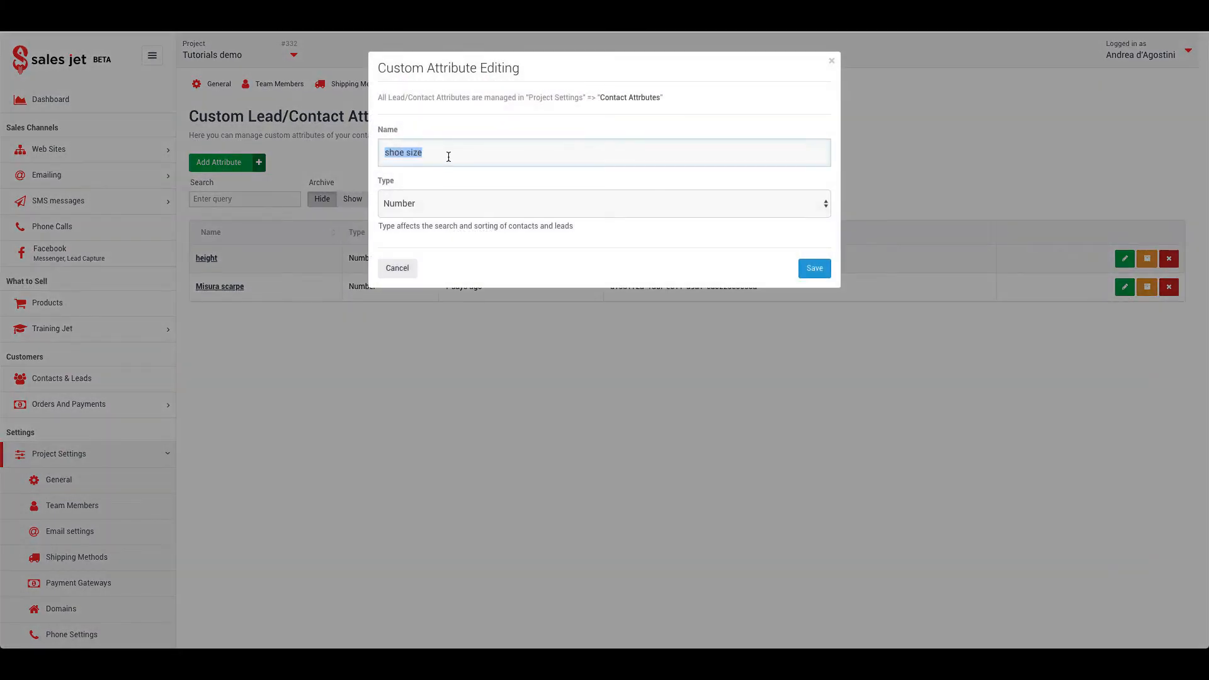
left_click(449, 157)
left_click(813, 269)
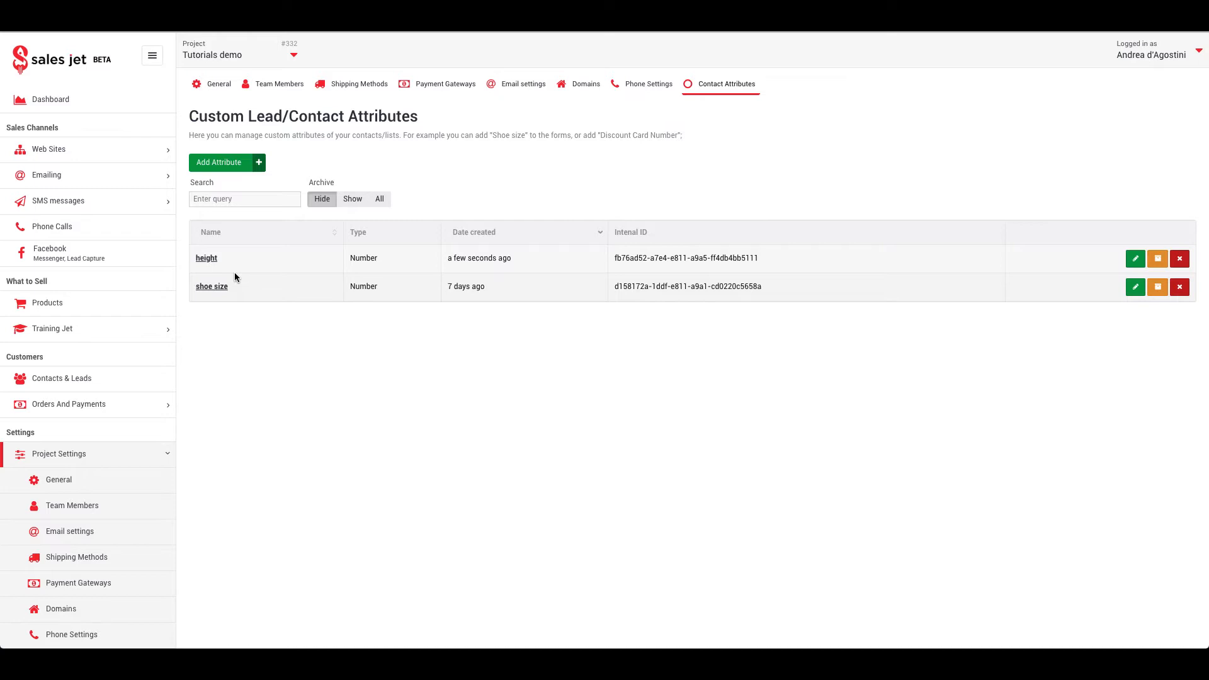
scroll(158, 364, "down", 2)
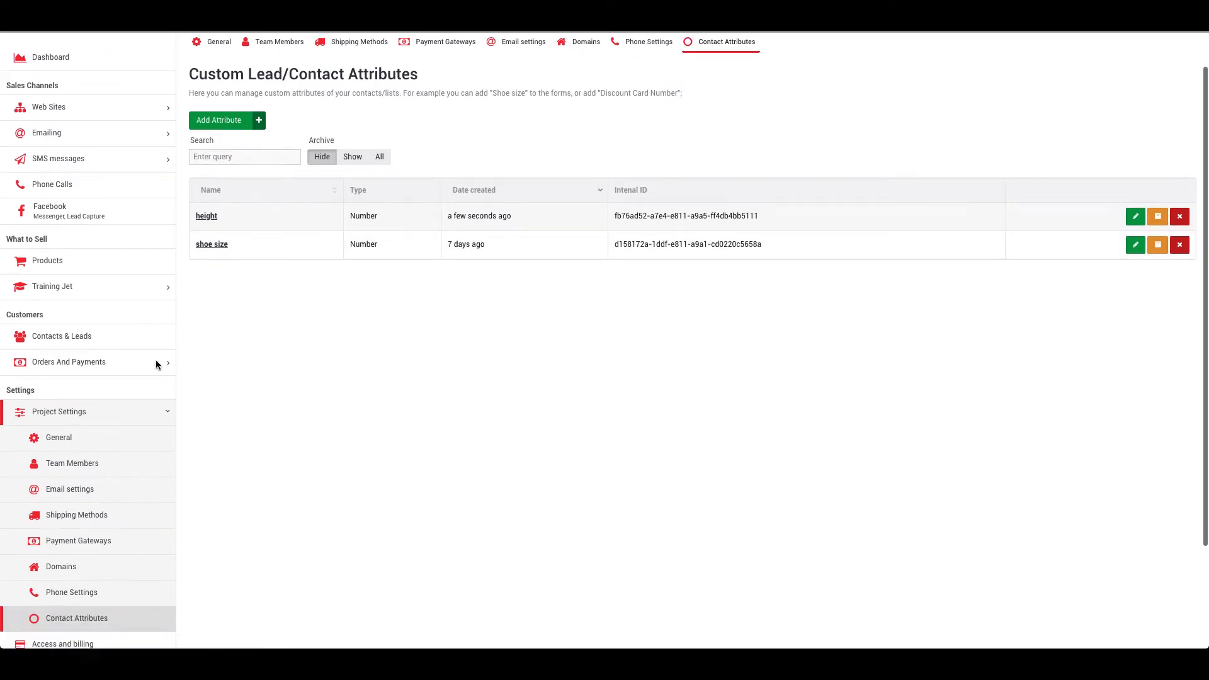
Open the "Welcome to my book funnel" page of the Example42 funnel in the page designer and find its opt-in form.
scroll(153, 362, "up", 2)
left_click(107, 147)
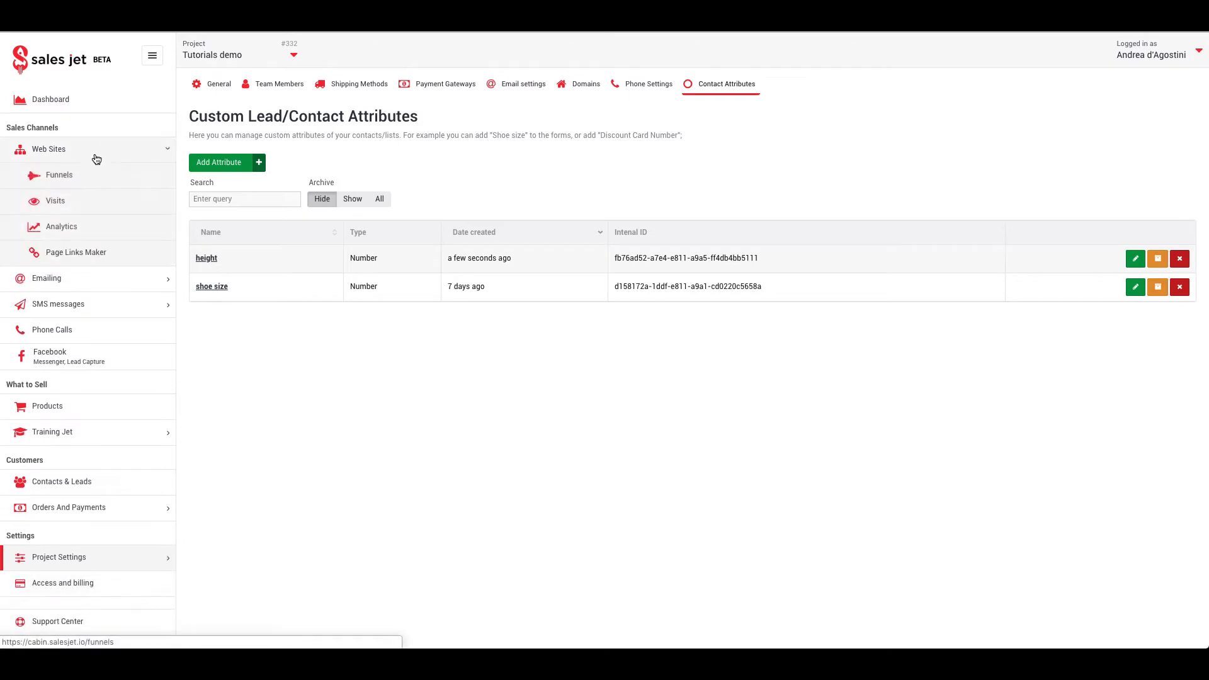
left_click(70, 182)
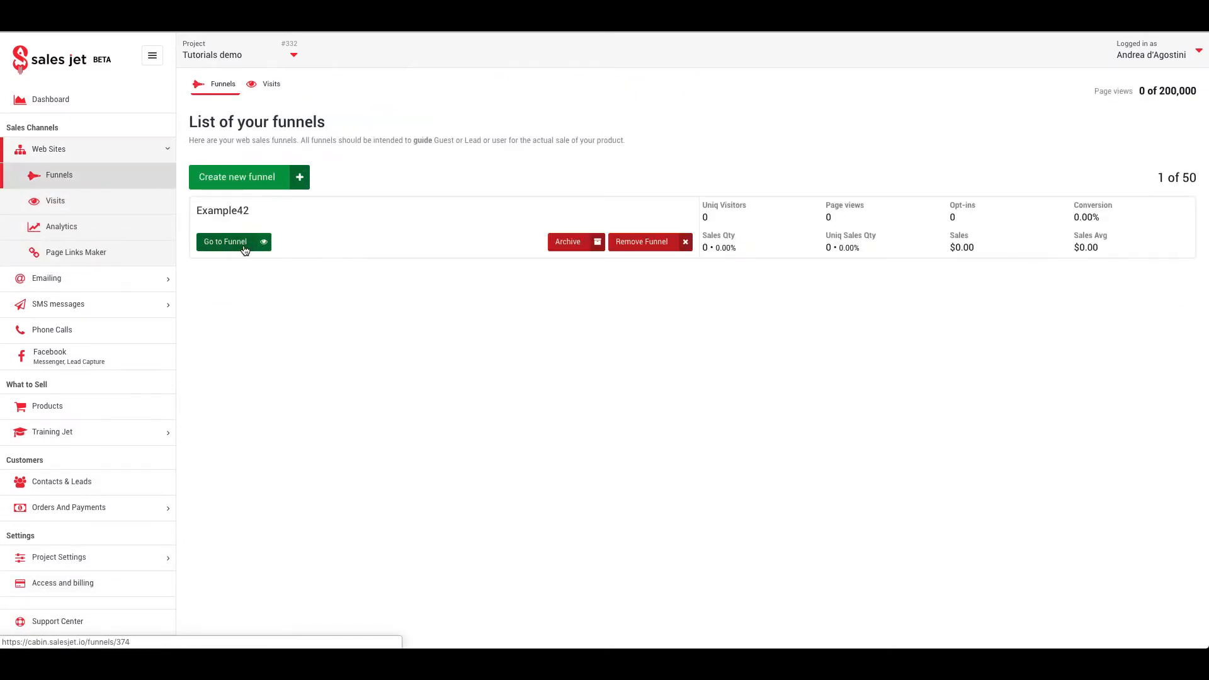
left_click(238, 247)
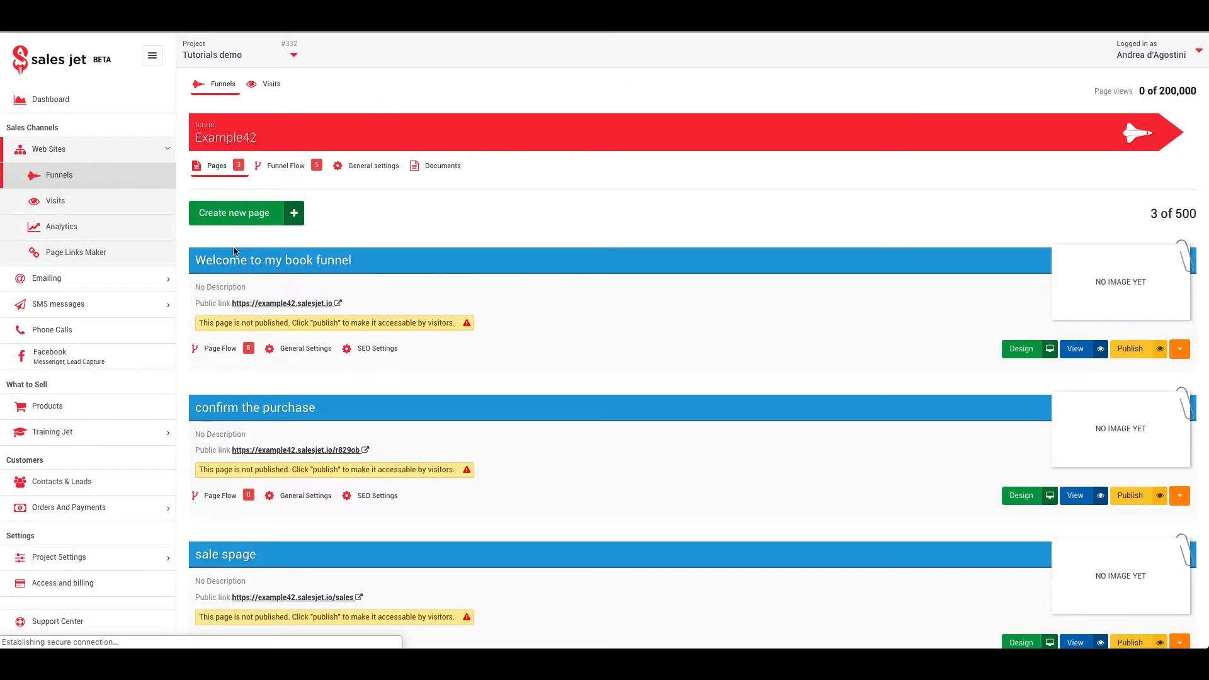
left_click(1011, 350)
scroll(723, 406, "down", 3)
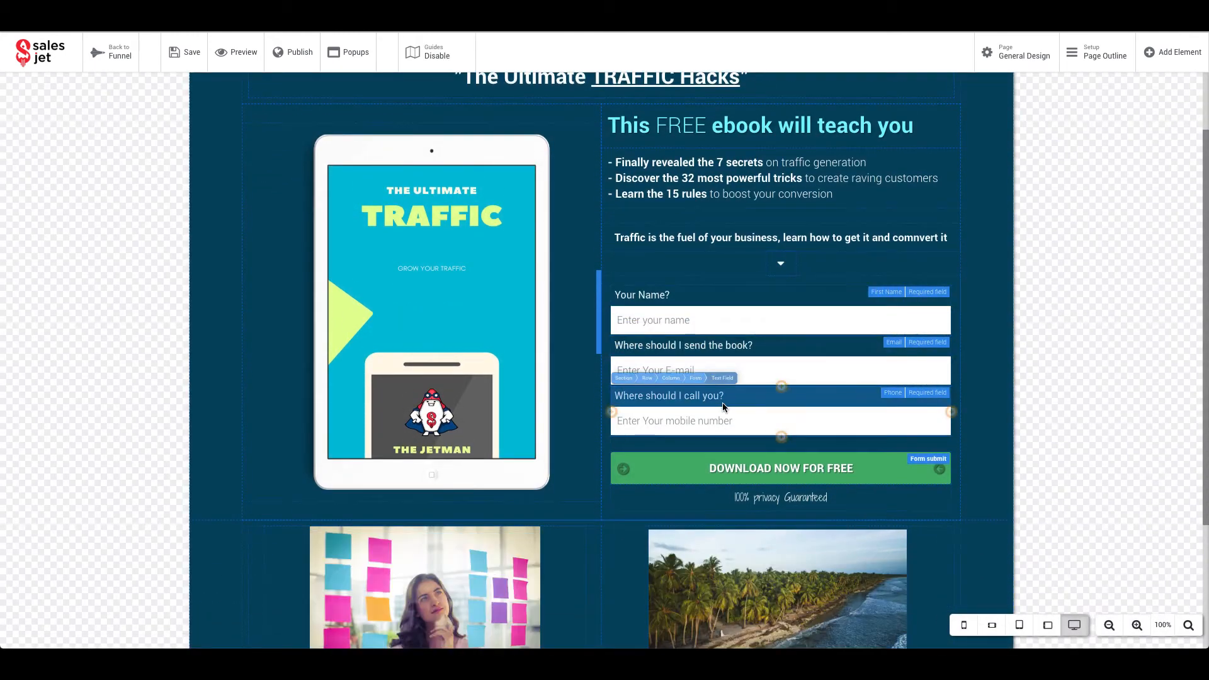
Duplicate the e-mail text field in the opt-in form and select the copy.
left_click(766, 378)
left_click(808, 326)
left_click(633, 422)
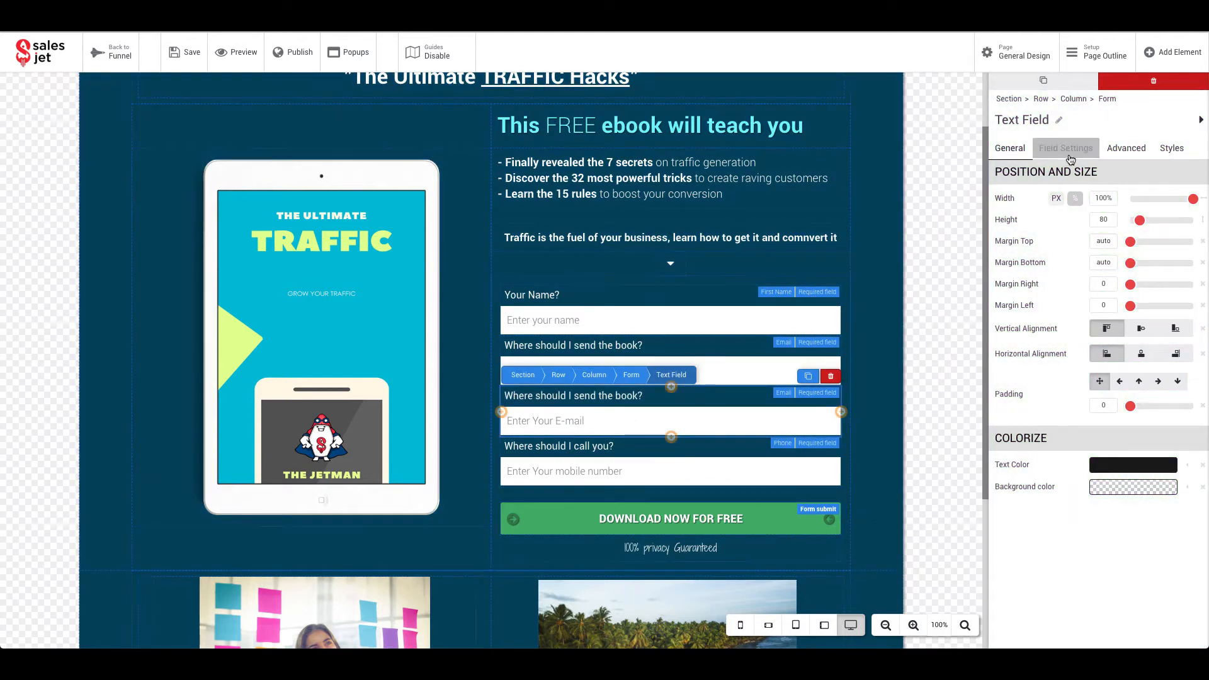
Examine the lead attribute options in the duplicated field's settings, leave the attribute unchanged, and return to the funnel.
left_click(1066, 149)
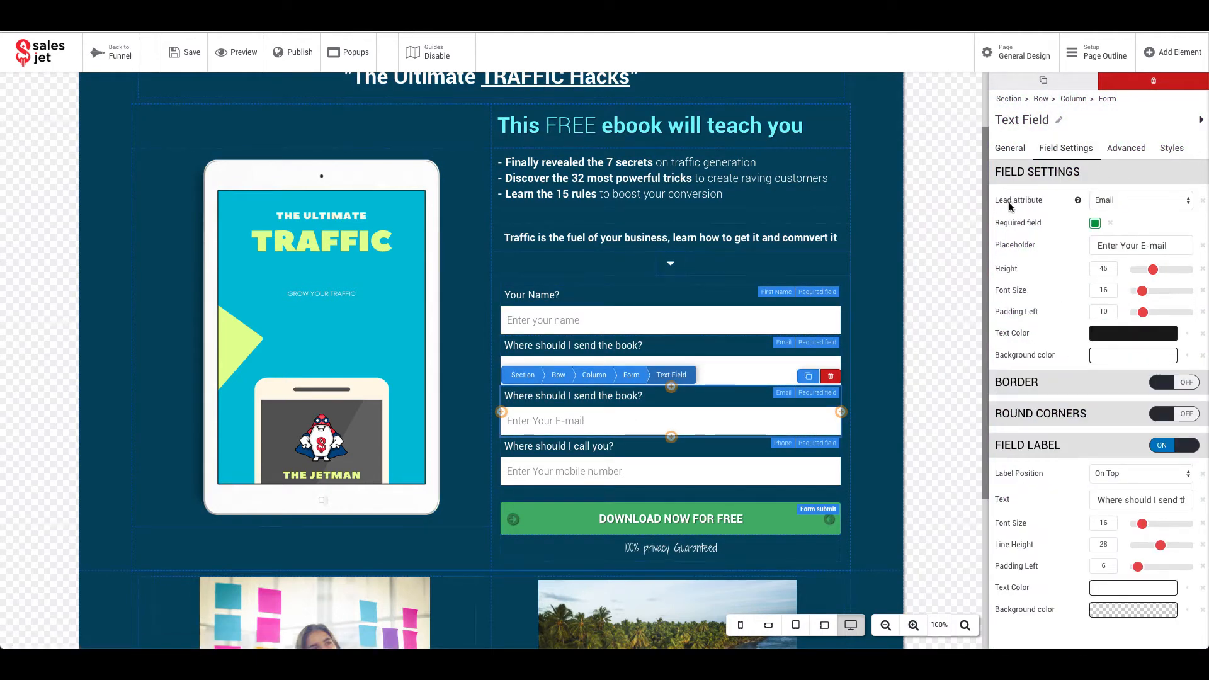
left_click(1134, 203)
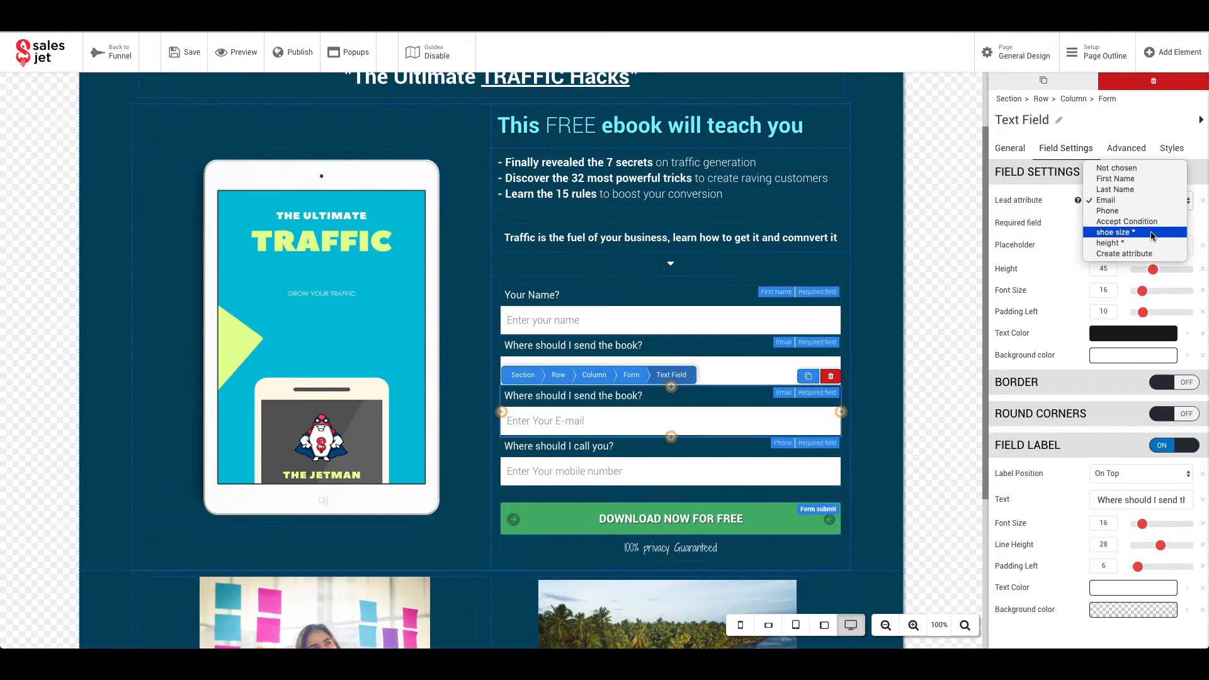
left_click(1160, 202)
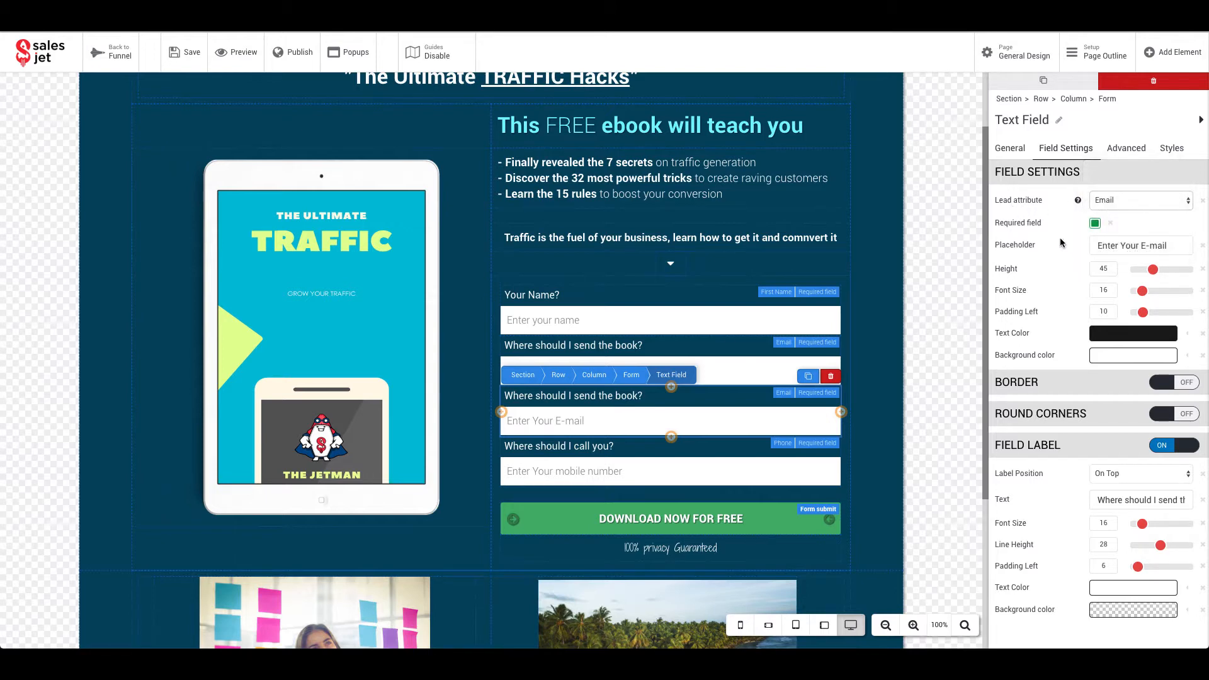
left_click(1160, 203)
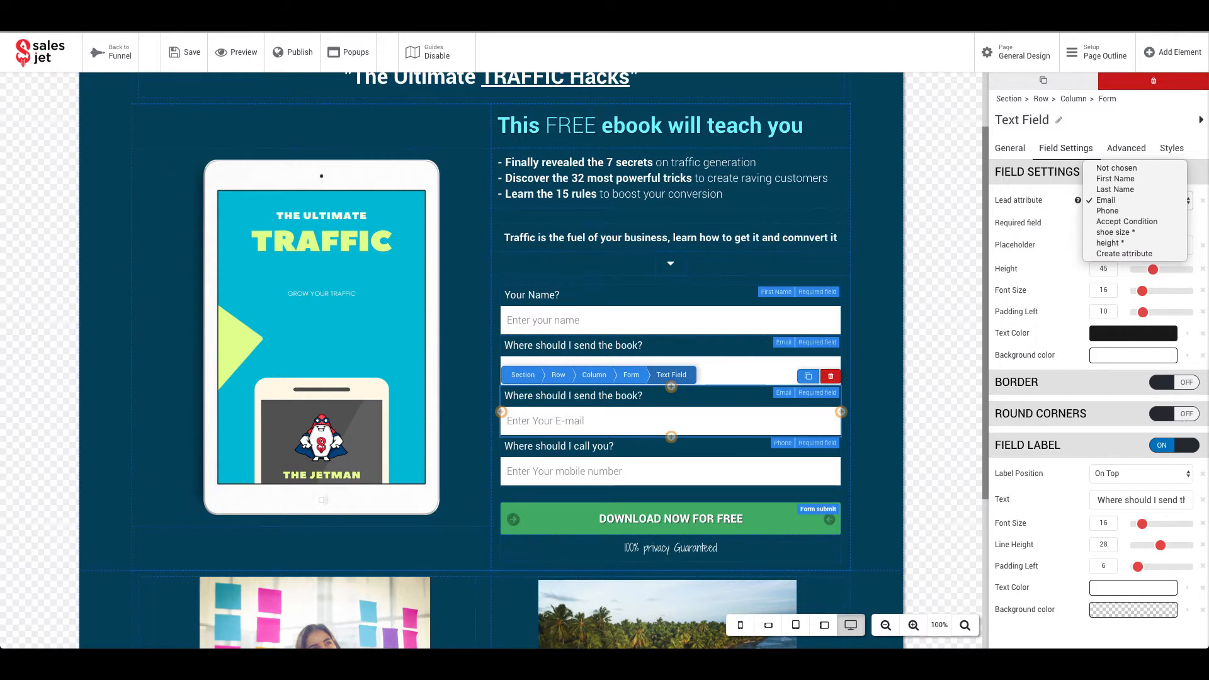
left_click(102, 60)
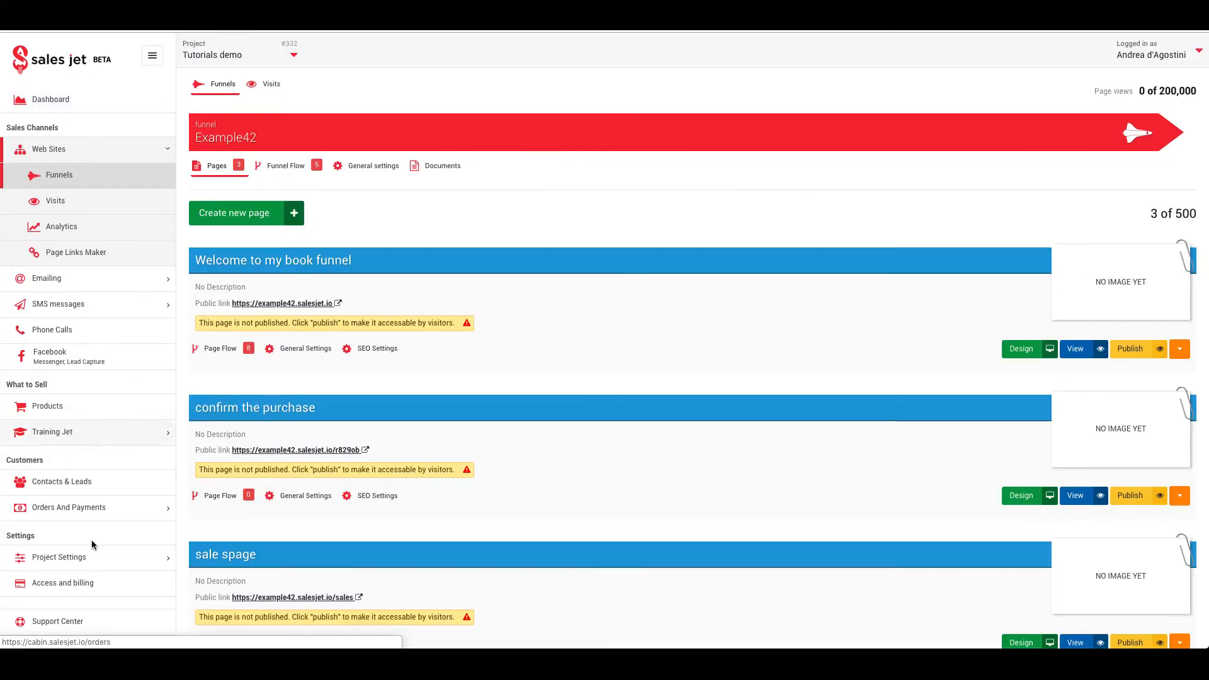
Return to the general project settings and review the list of available settings sections.
scroll(92, 544, "down", 2)
left_click(90, 478)
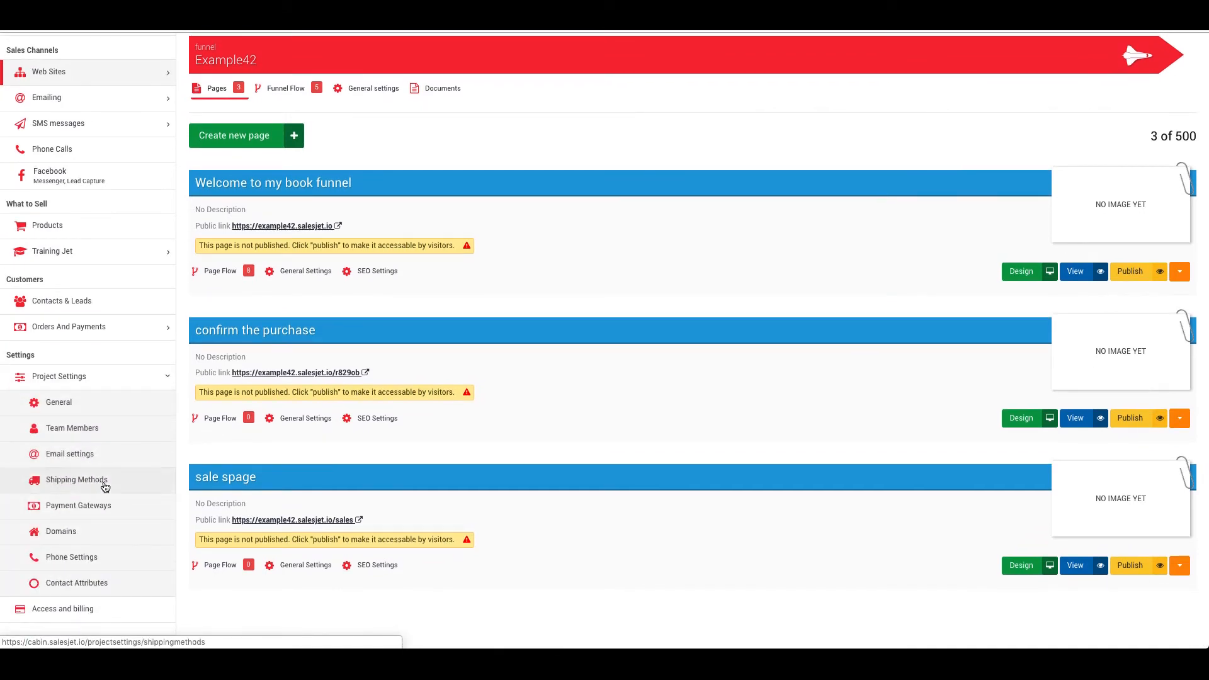
scroll(105, 487, "down", 2)
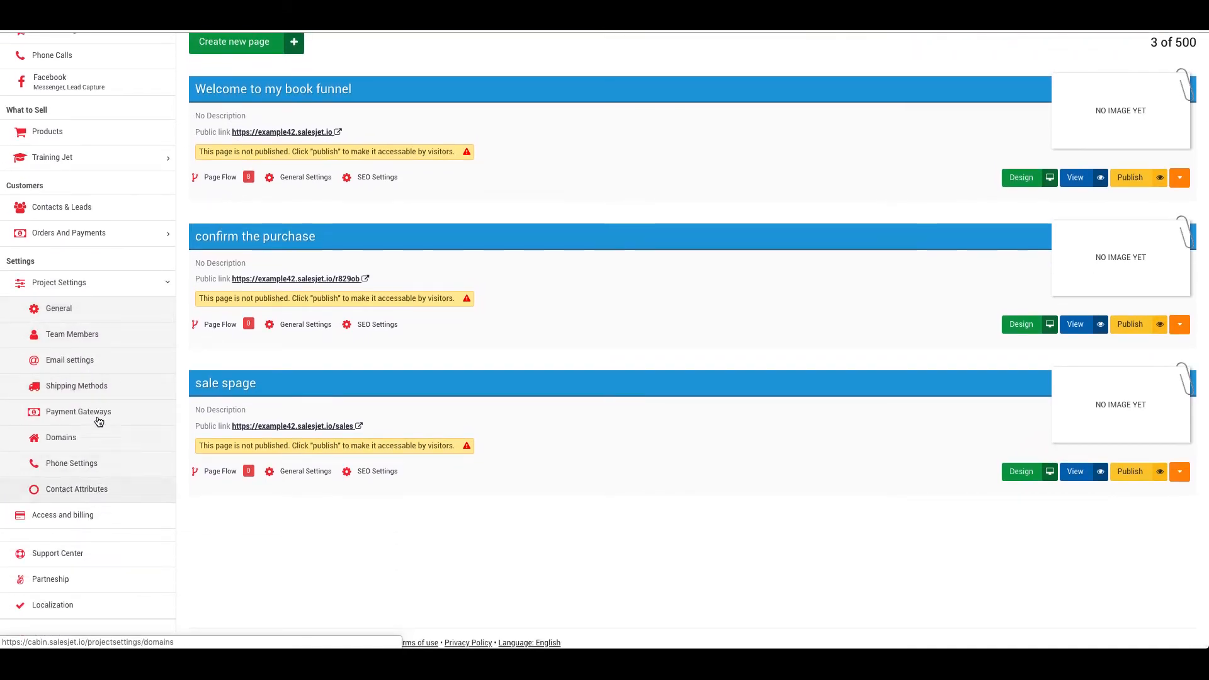
left_click(100, 312)
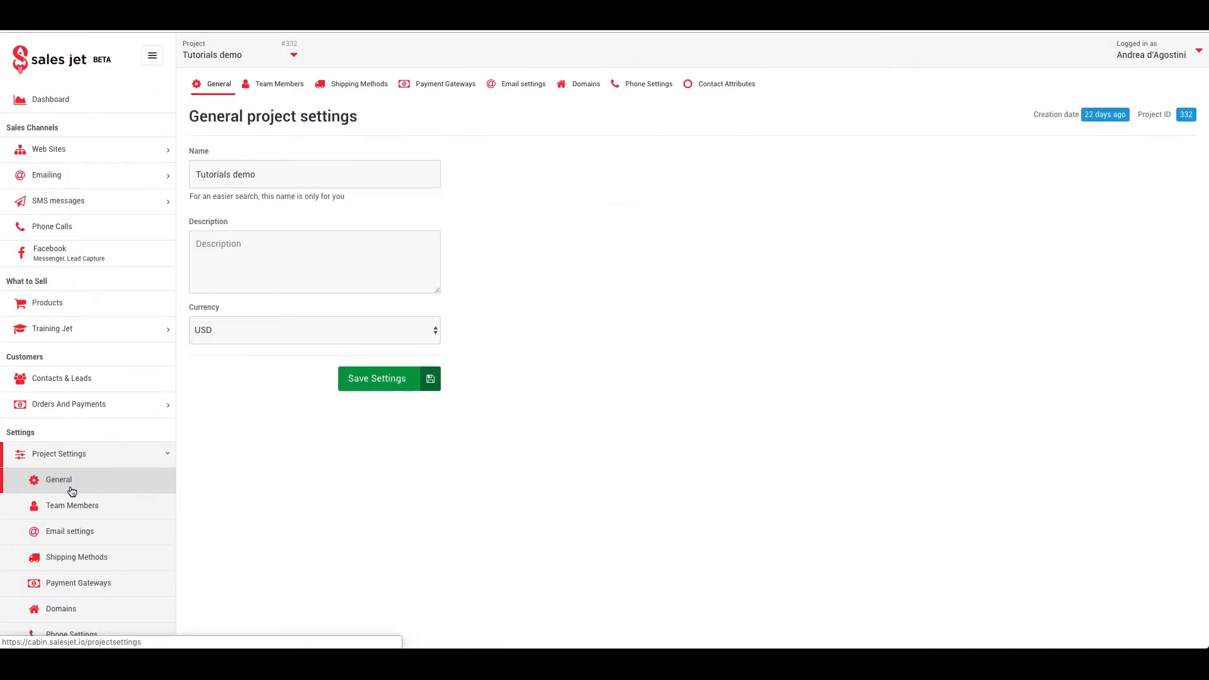
scroll(76, 488, "down", 4)
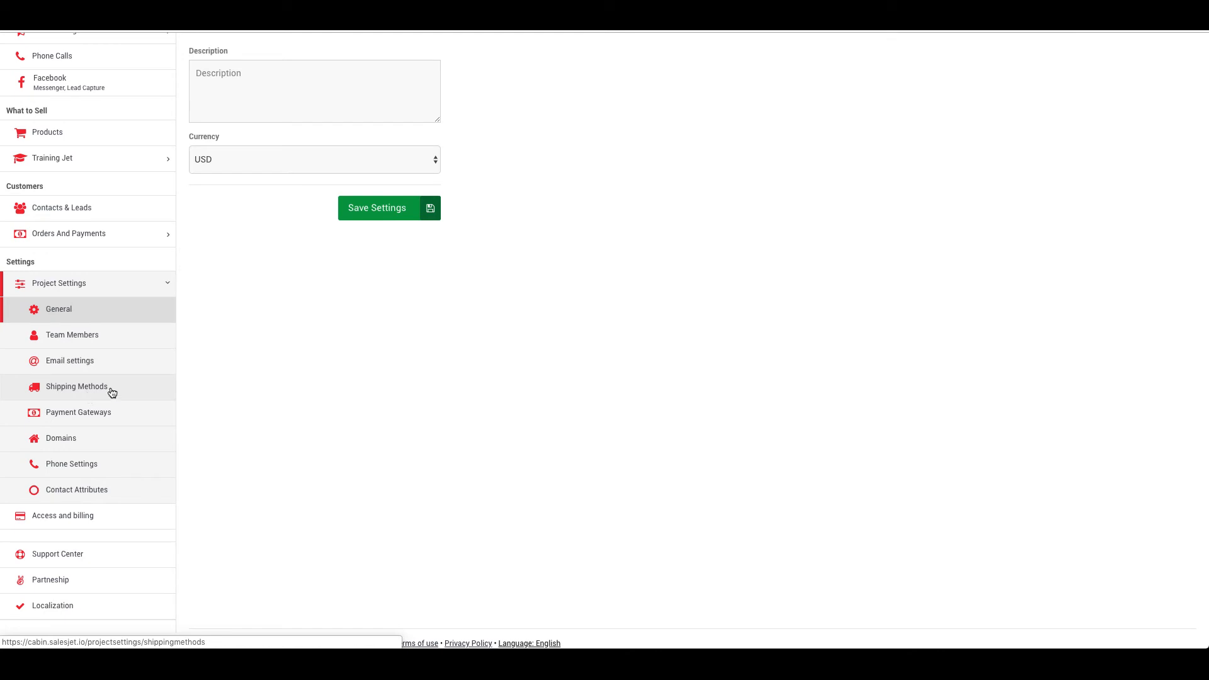
scroll(193, 376, "up", 3)
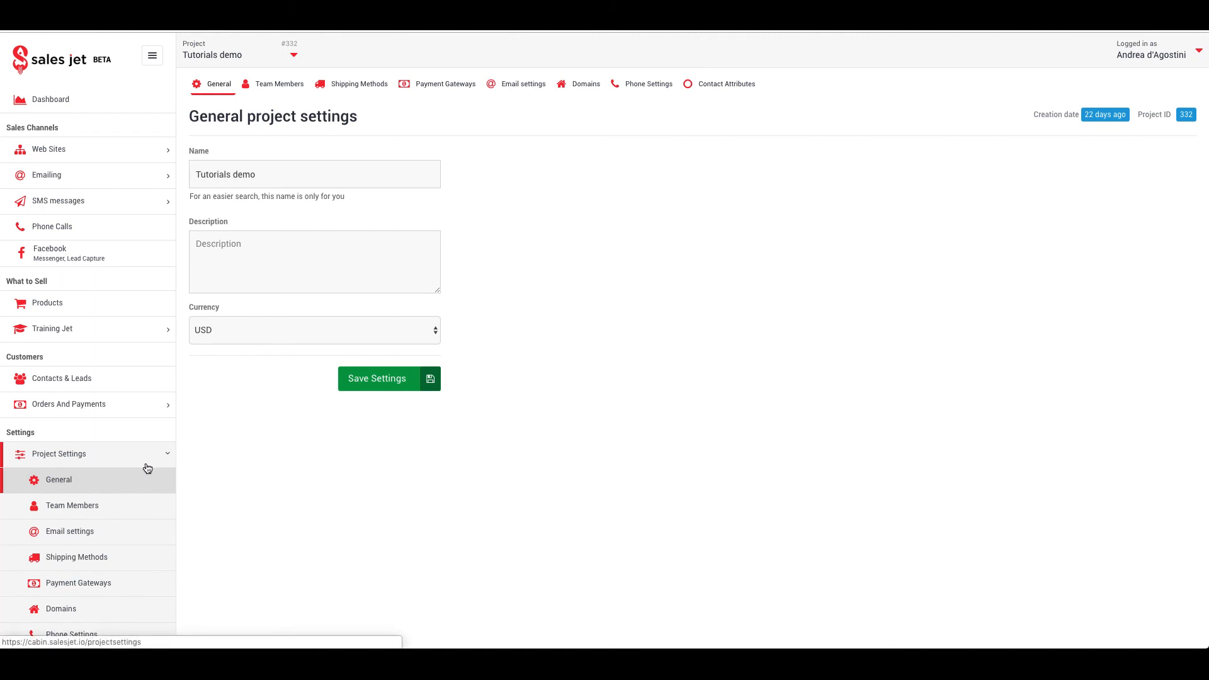
left_click(167, 456)
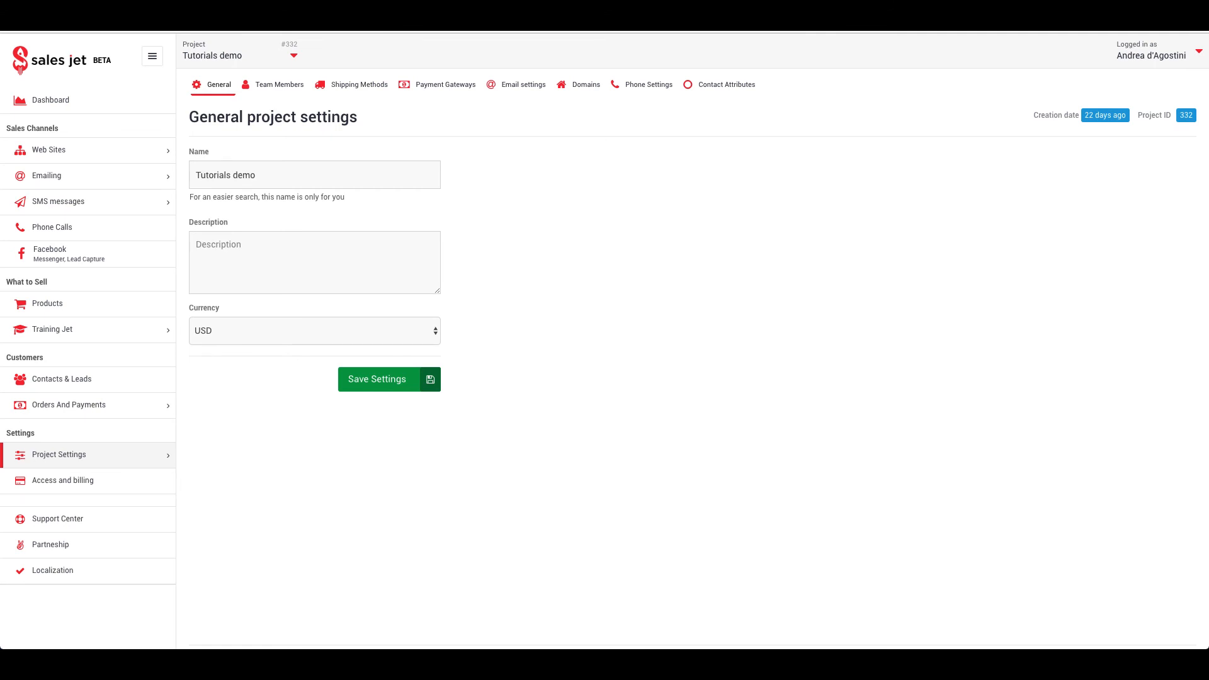
left_click(785, 6)
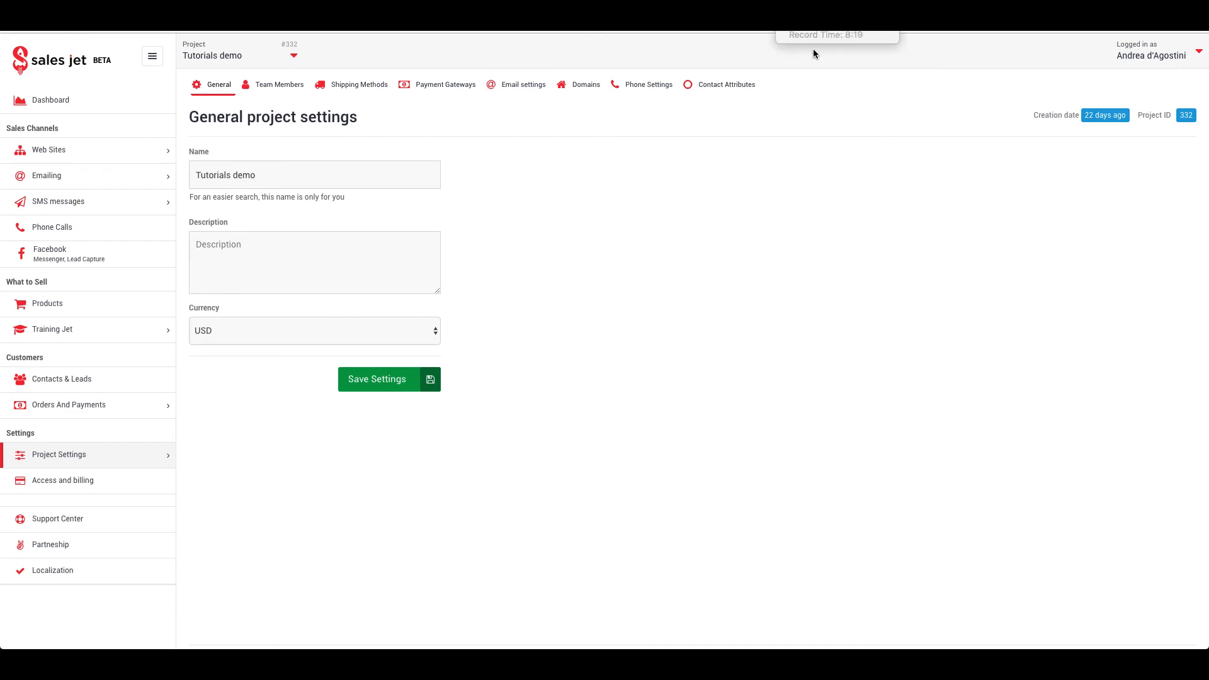